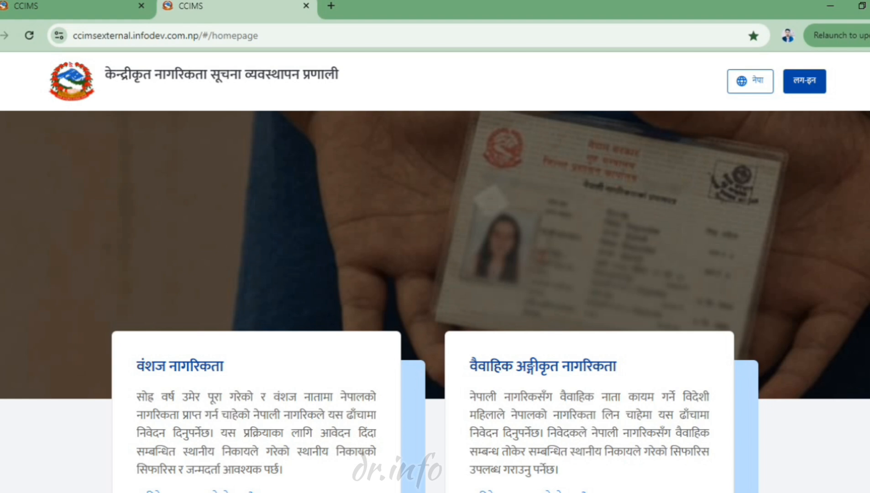
- Sign in to CCIMS with the ward account's username and password
{"action": "left_click", "coordinate": [804, 81]}
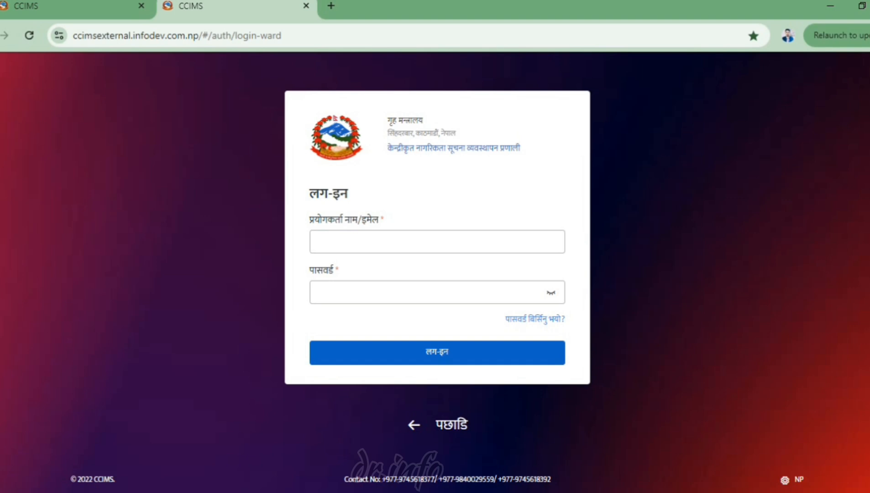
{"action": "left_click", "coordinate": [437, 242]}
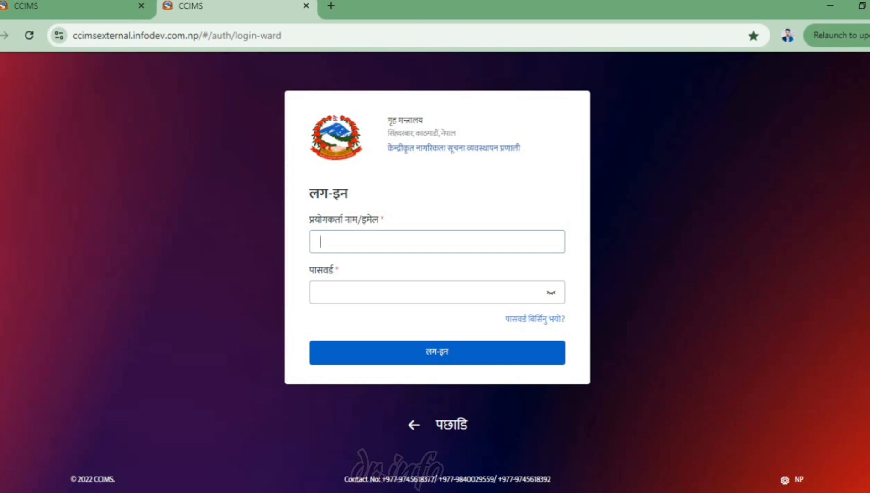
{"action": "type", "text": "diwos-kamalbazar"}
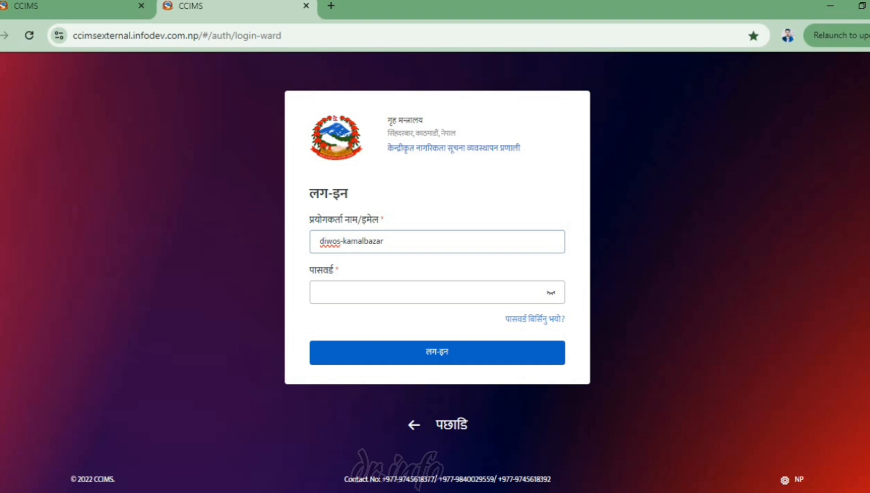
{"action": "key", "text": "ctrl+a"}
{"action": "key", "text": "Tab"}
{"action": "type", "text": "••••"}
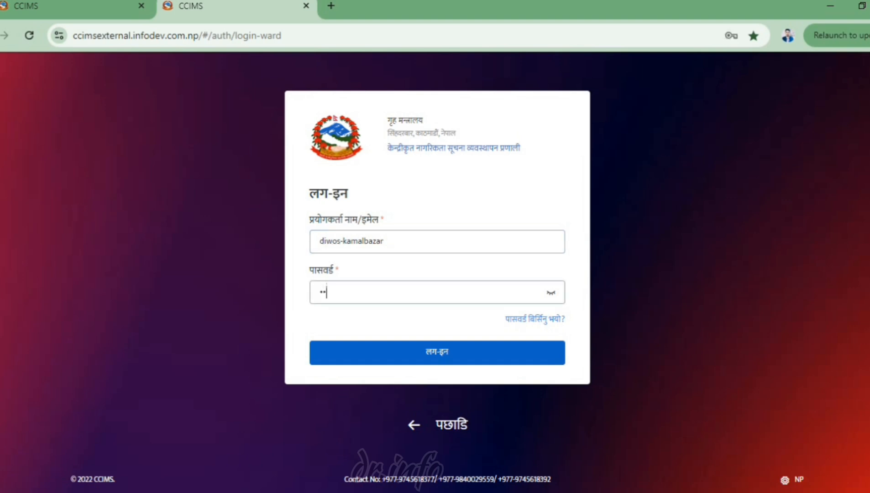
{"action": "type", "text": "••••"}
{"action": "key", "text": "Return"}
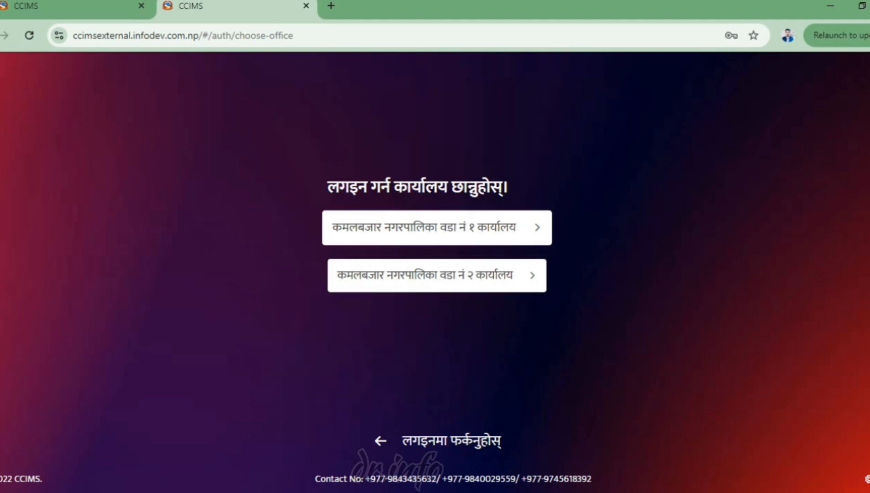
- Choose the Kamalbazar Municipality Ward No. 1 office to reach its dashboard
{"action": "left_click", "coordinate": [437, 228]}
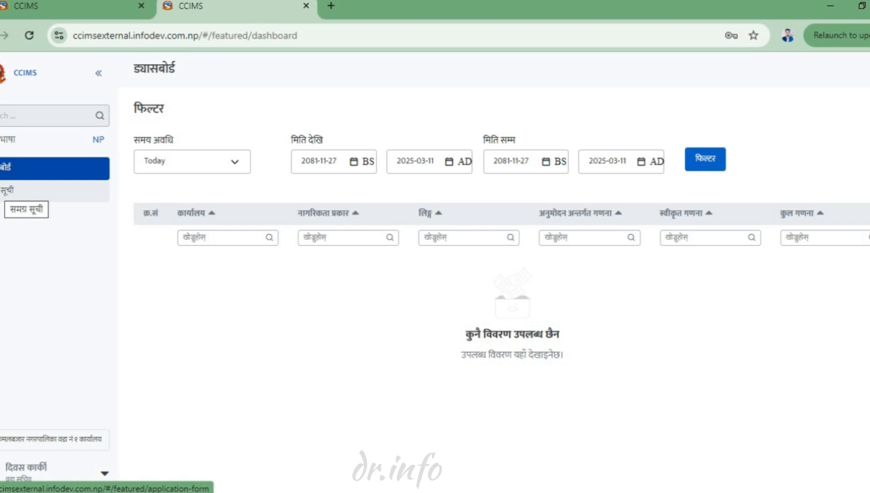
- From the सूची application list, create a new वंशज (hereditary) citizenship application
{"action": "left_click", "coordinate": [18, 190]}
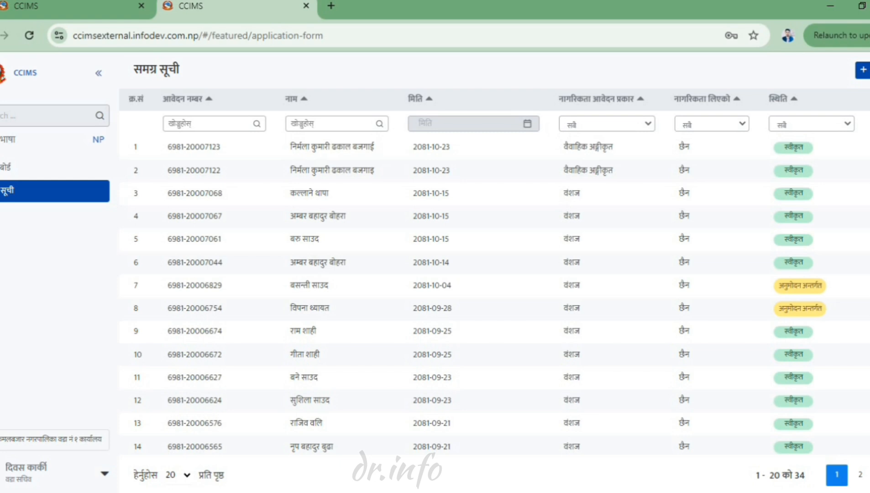
{"action": "left_click", "coordinate": [862, 69]}
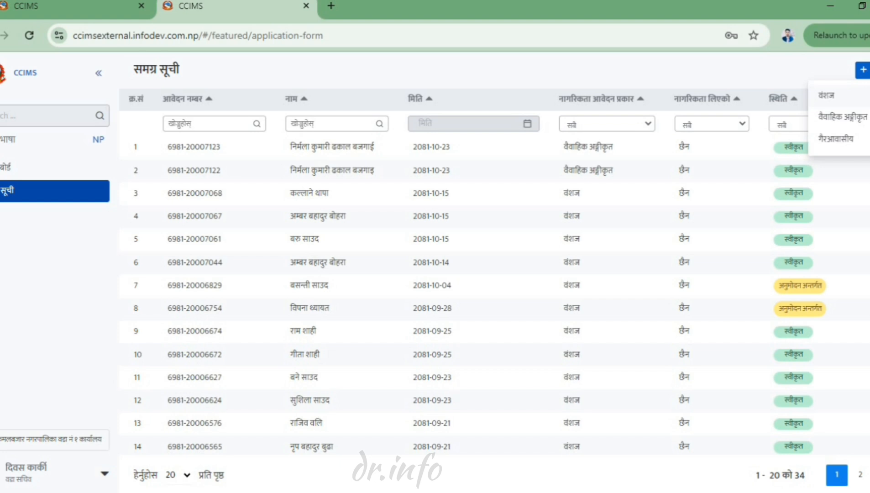
{"action": "left_click", "coordinate": [826, 95]}
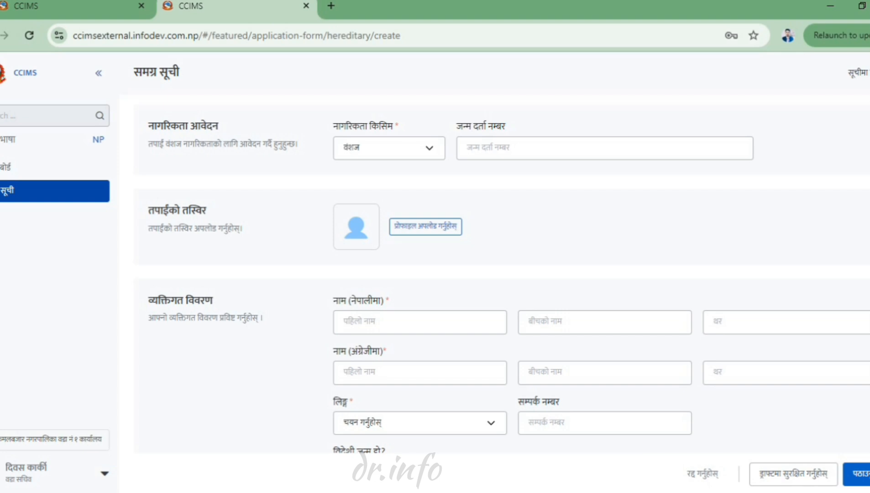
- Enter the birth registration number, the Nepali surname, and the applicant's English first name and surname
{"action": "left_click", "coordinate": [548, 148]}
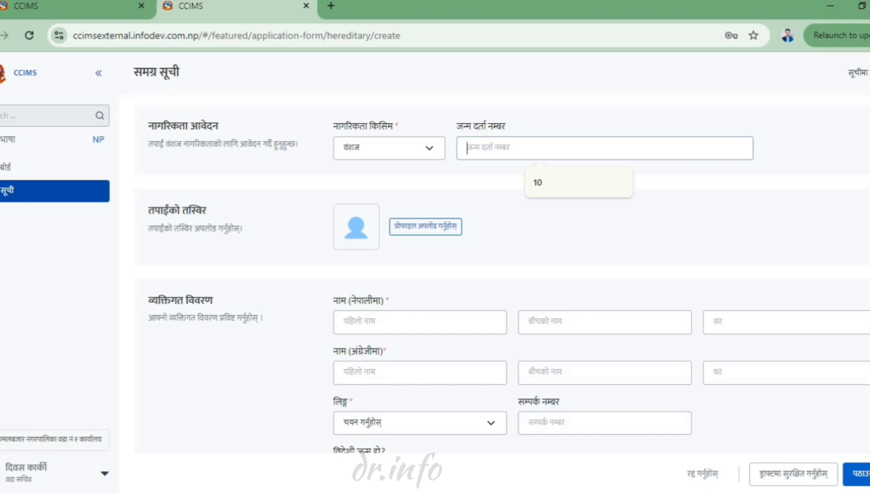
{"action": "type", "text": "10"}
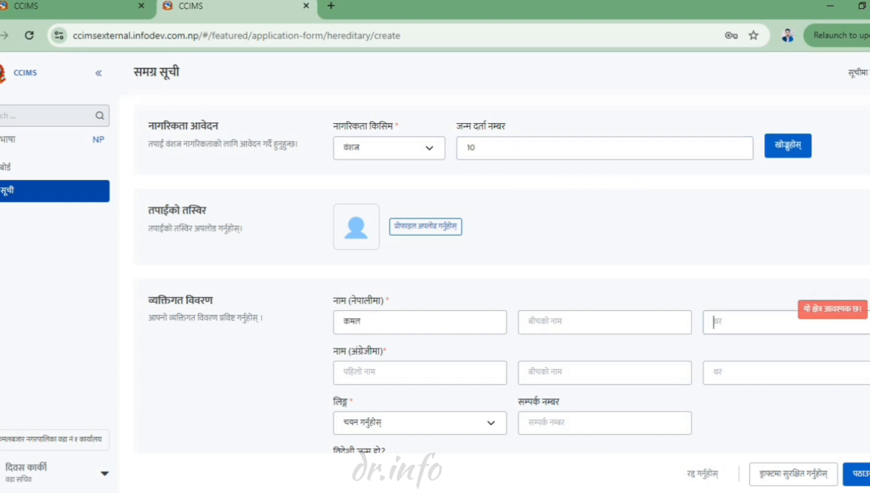
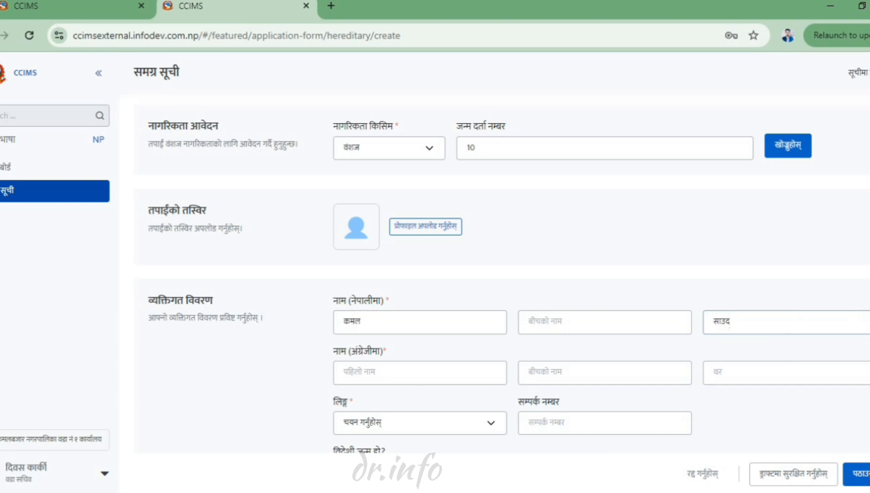
{"action": "left_click", "coordinate": [384, 373]}
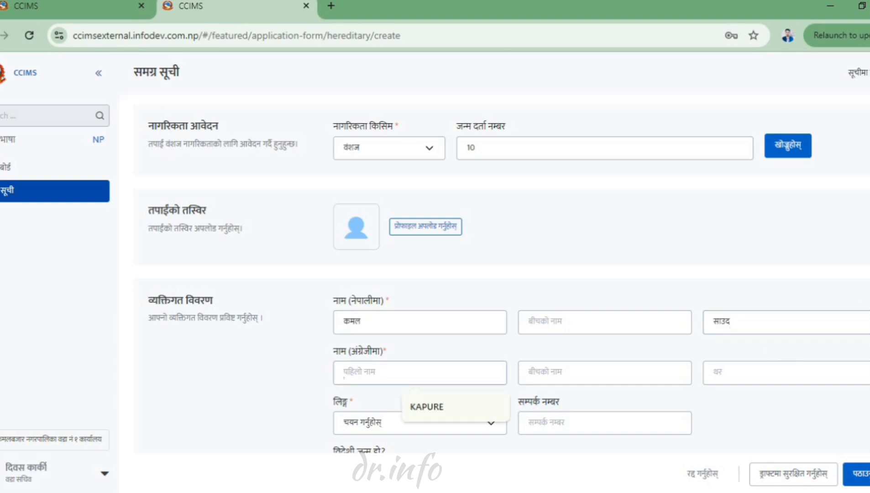
{"action": "key", "text": "Tab"}
{"action": "key", "text": "Tab"}
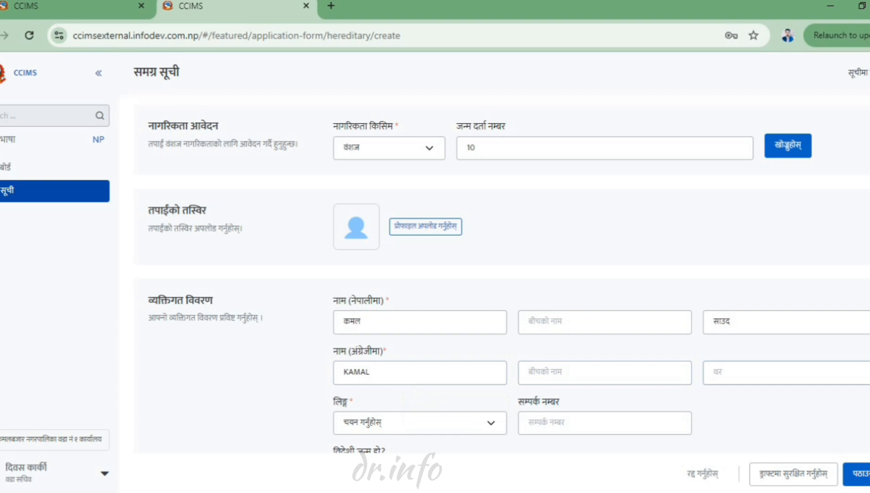
- Set gender to पुरुष and leave विदेशी जन्म हो? answered as होइन
{"action": "scroll", "coordinate": [508, 279], "scroll_direction": "down", "scroll_amount": 4}
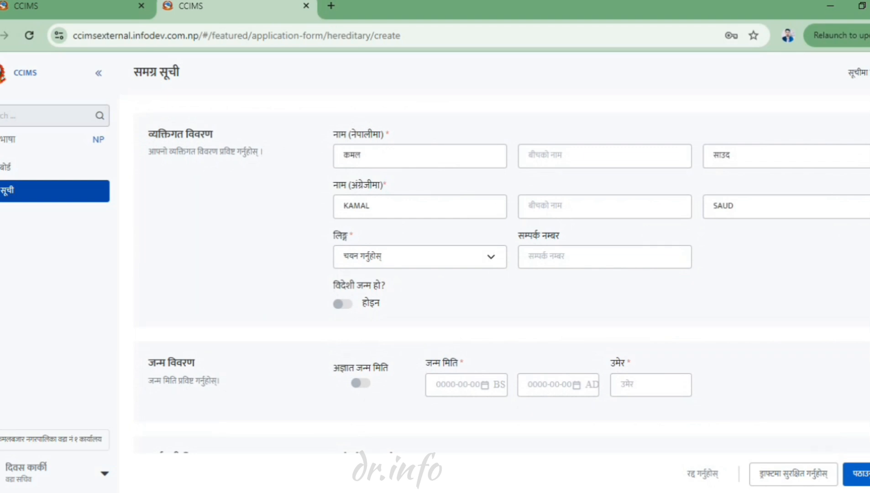
{"action": "left_click", "coordinate": [420, 256]}
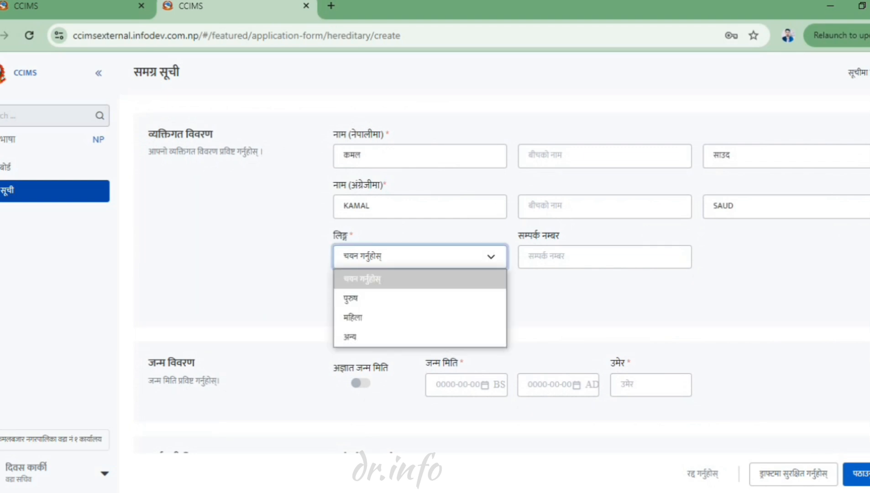
{"action": "key", "text": "Return"}
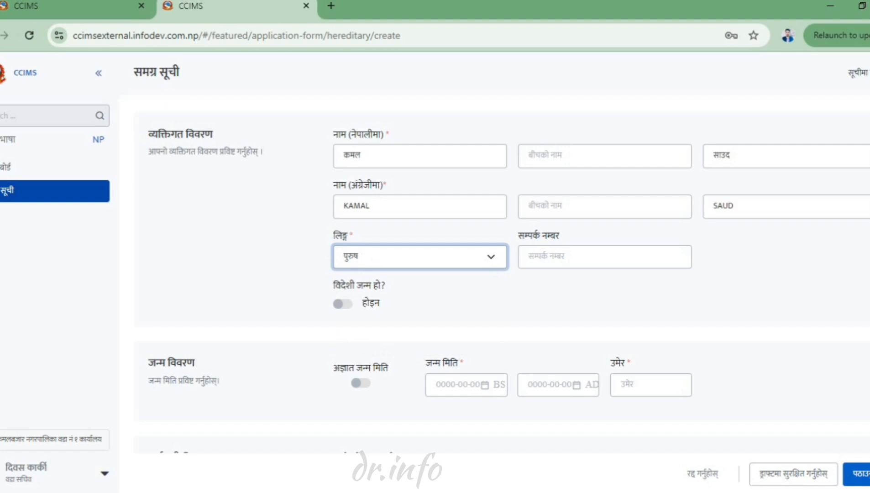
{"action": "scroll", "coordinate": [508, 278], "scroll_direction": "down", "scroll_amount": 3}
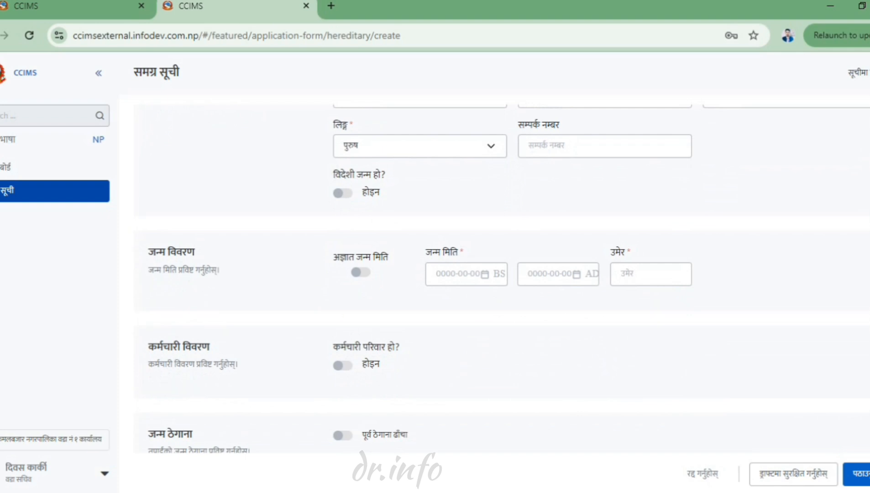
{"action": "left_click", "coordinate": [343, 193]}
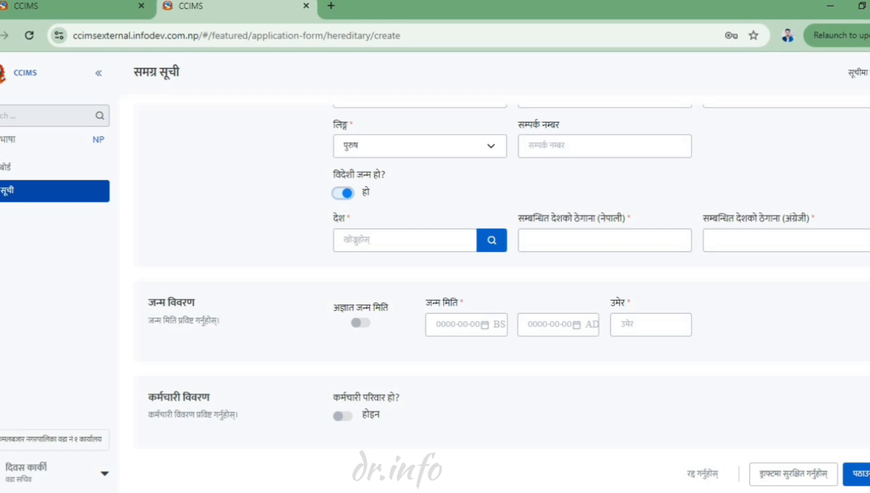
{"action": "left_click", "coordinate": [343, 193]}
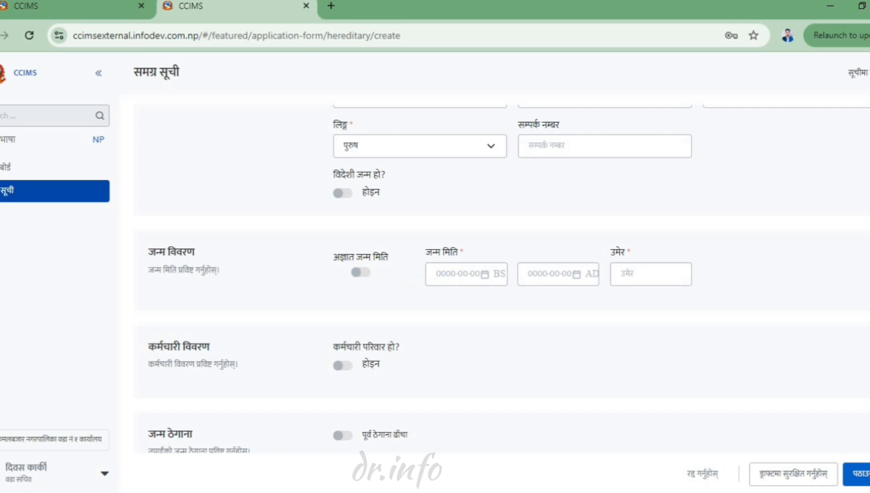
- Pick 2060 Baisakh 20 as the BS birth date, giving 2003-05-03 AD and age 21
{"action": "left_click", "coordinate": [437, 273]}
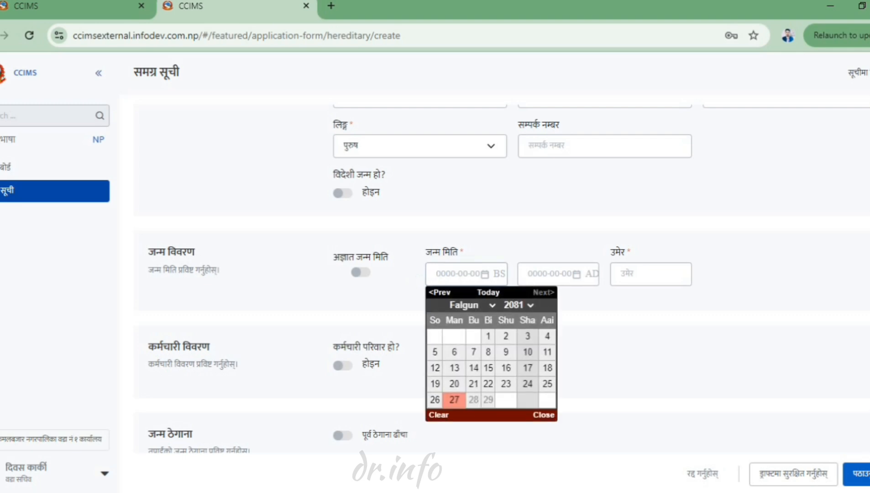
{"action": "type", "text": "20"}
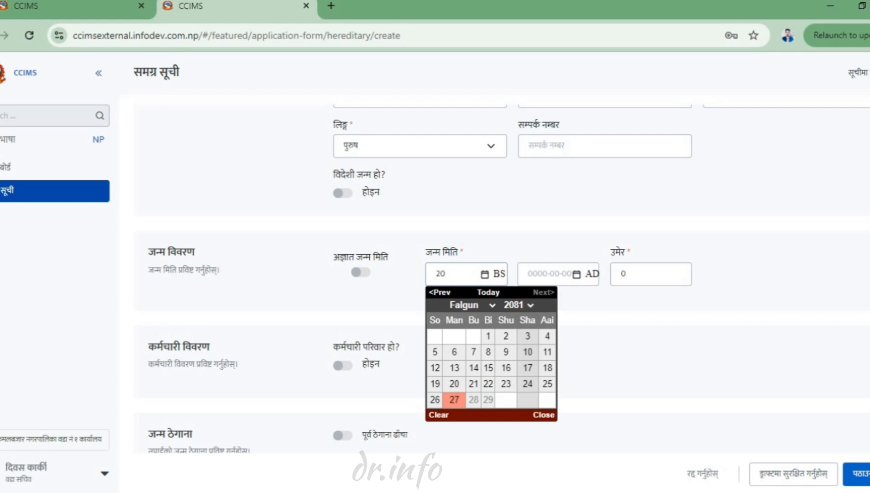
{"action": "type", "text": "6"}
{"action": "type", "text": "0"}
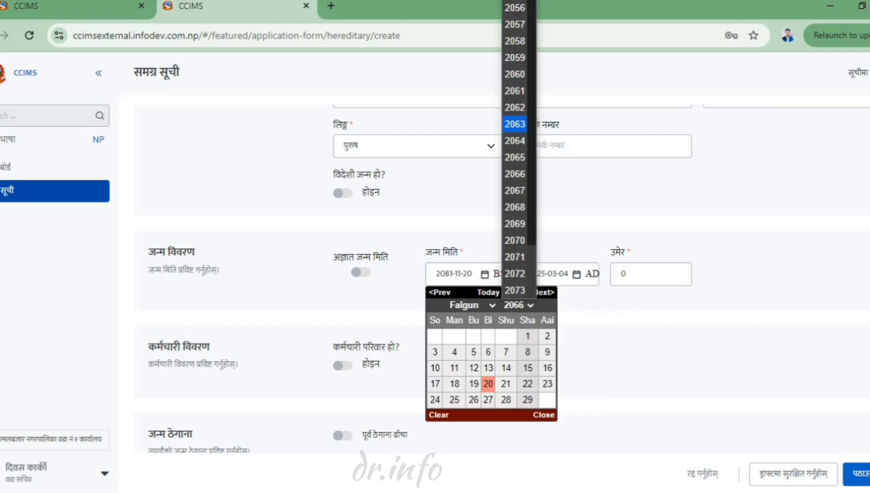
{"action": "key", "text": "Return"}
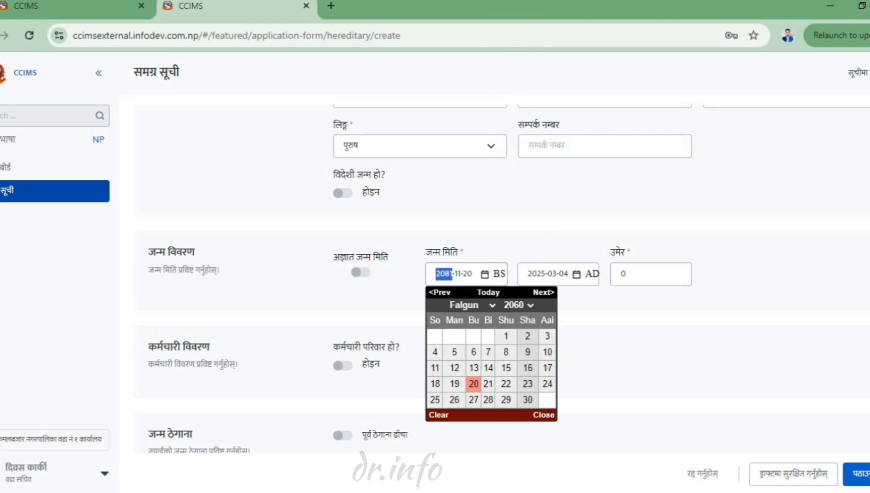
{"action": "left_click", "coordinate": [472, 306]}
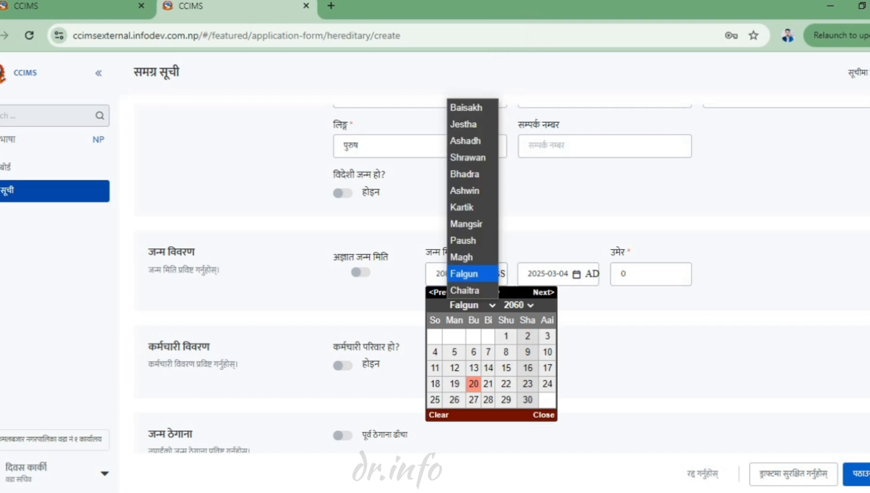
{"action": "left_click", "coordinate": [466, 107]}
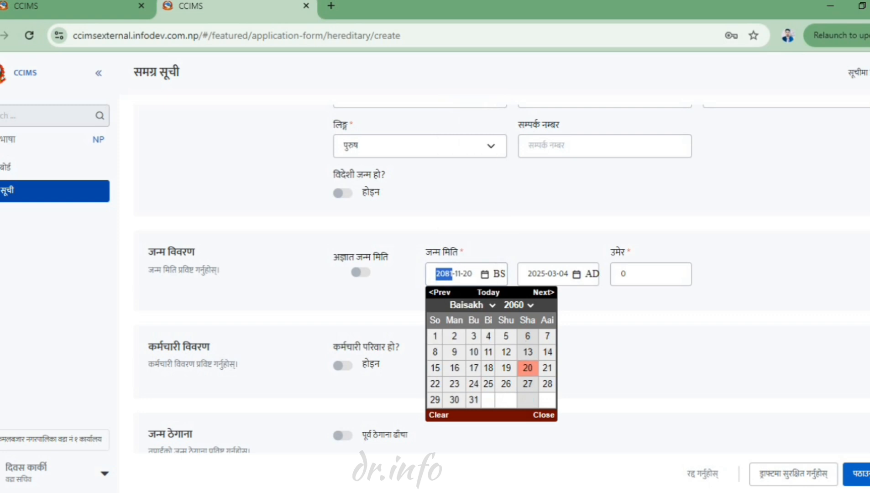
{"action": "left_click", "coordinate": [528, 368]}
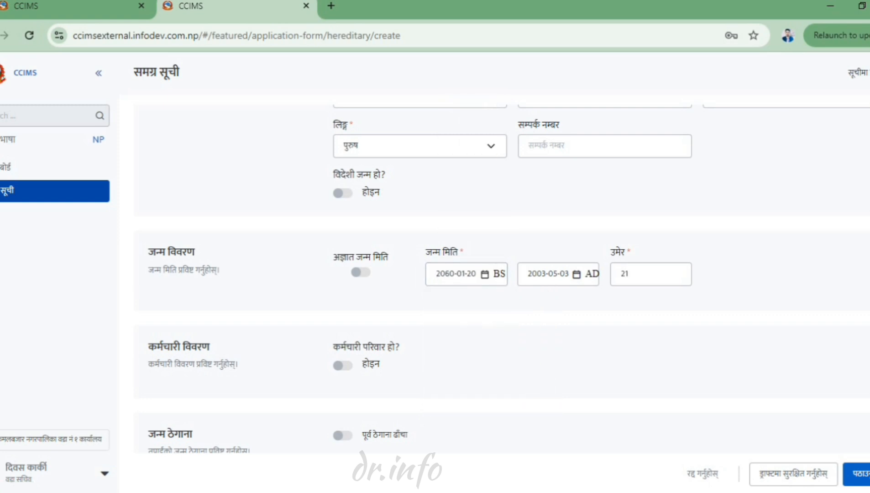
- Choose Achham as the birth district, Mellekh R. M. as the local body, and ward 1
{"action": "scroll", "coordinate": [508, 279], "scroll_direction": "down", "scroll_amount": 3}
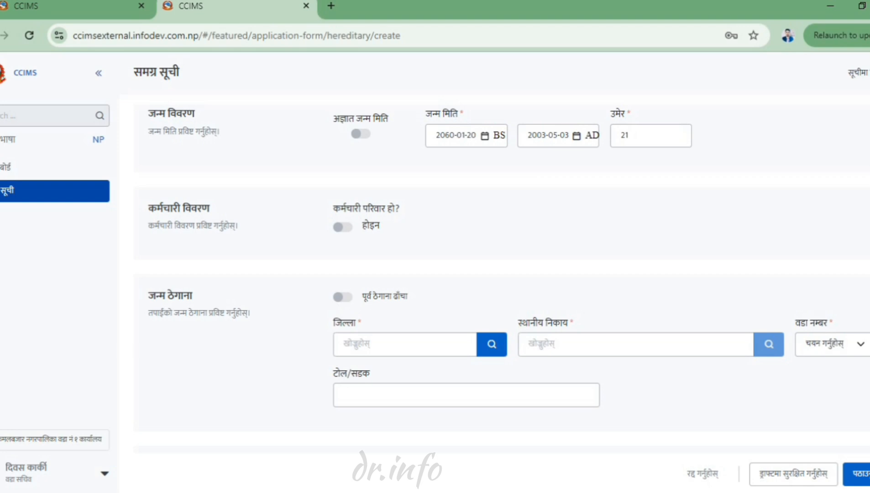
{"action": "scroll", "coordinate": [456, 273], "scroll_direction": "down", "scroll_amount": 3}
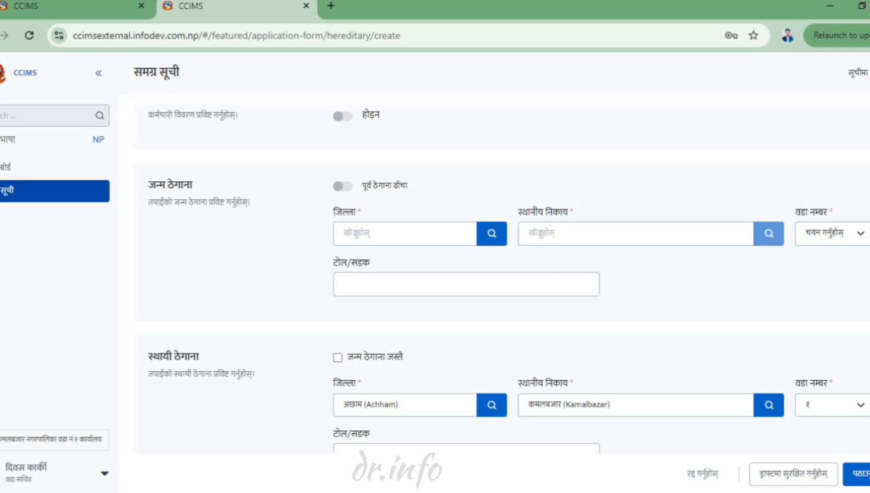
{"action": "left_click", "coordinate": [492, 233]}
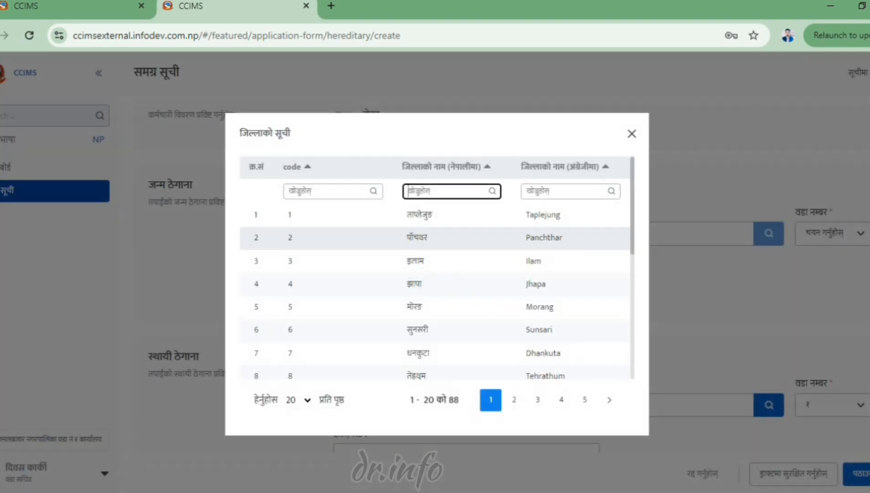
{"action": "type", "text": "अ"}
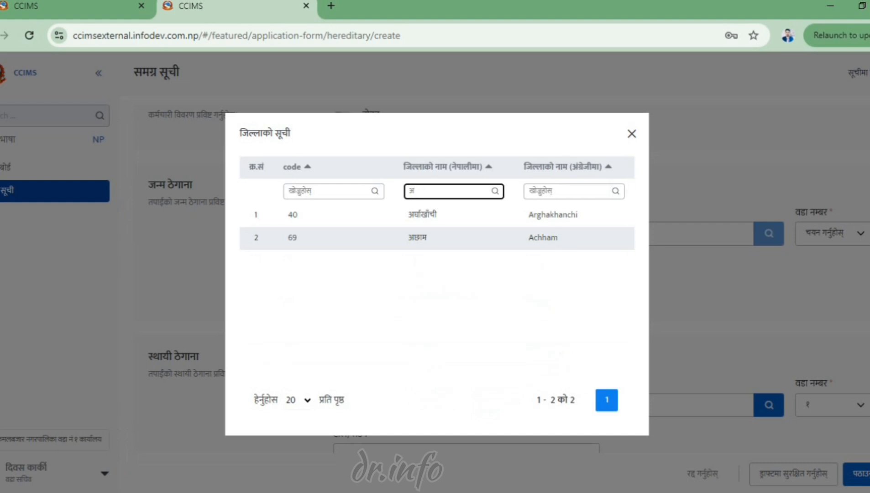
{"action": "left_click", "coordinate": [492, 236]}
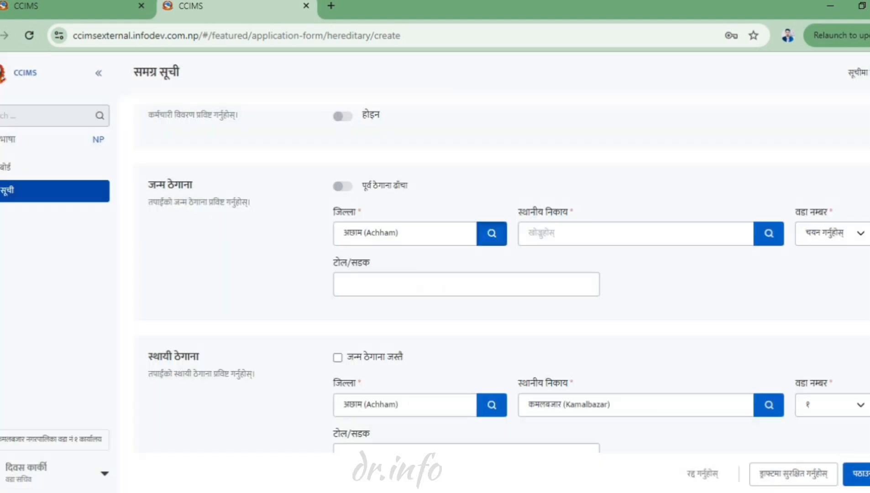
{"action": "left_click", "coordinate": [769, 234]}
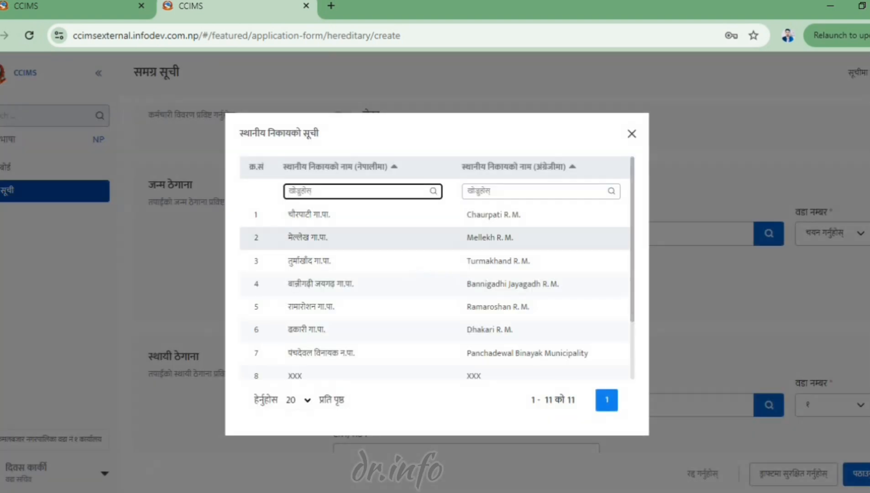
{"action": "left_click", "coordinate": [489, 238]}
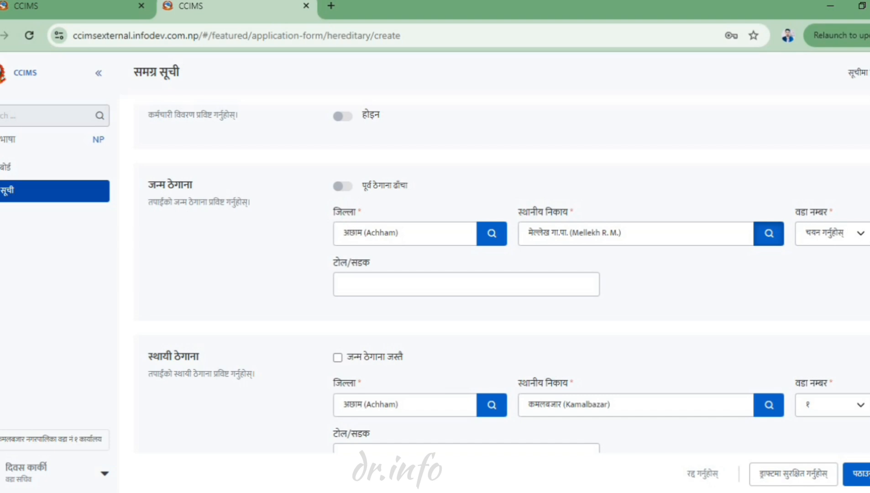
{"action": "left_click", "coordinate": [850, 234]}
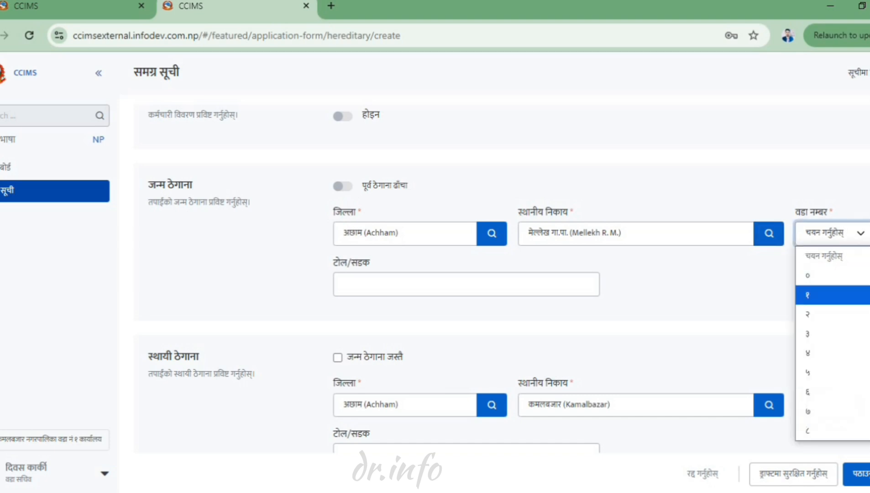
{"action": "left_click", "coordinate": [845, 295]}
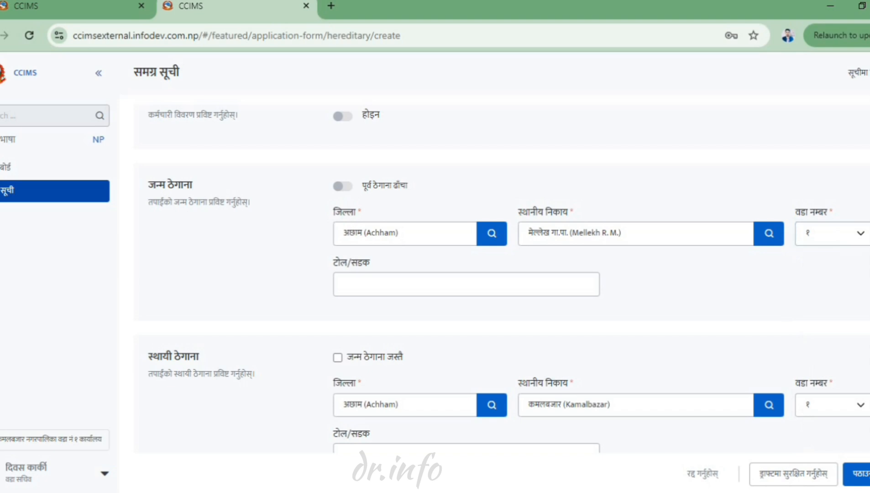
- Toggle 'जन्म ठेगाना जस्तै' for the permanent address, then scroll to the family details
{"action": "scroll", "coordinate": [502, 274], "scroll_direction": "down", "scroll_amount": 3}
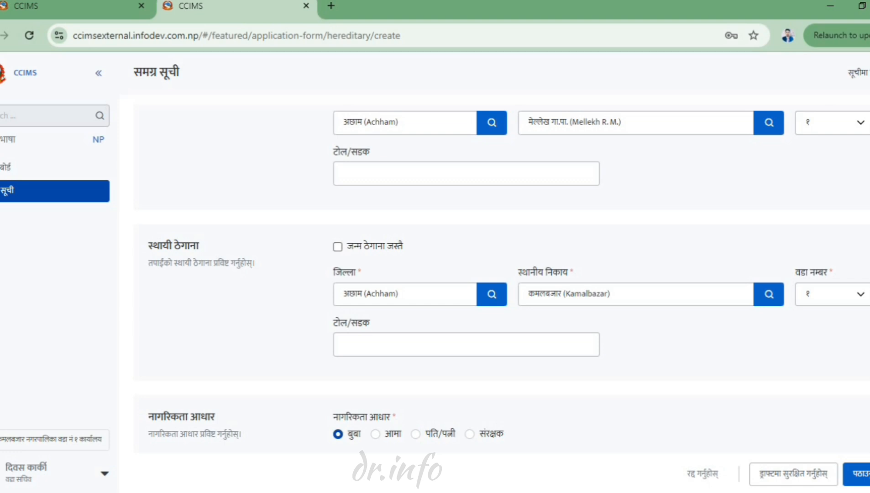
{"action": "left_click", "coordinate": [338, 247]}
{"action": "left_click", "coordinate": [338, 247]}
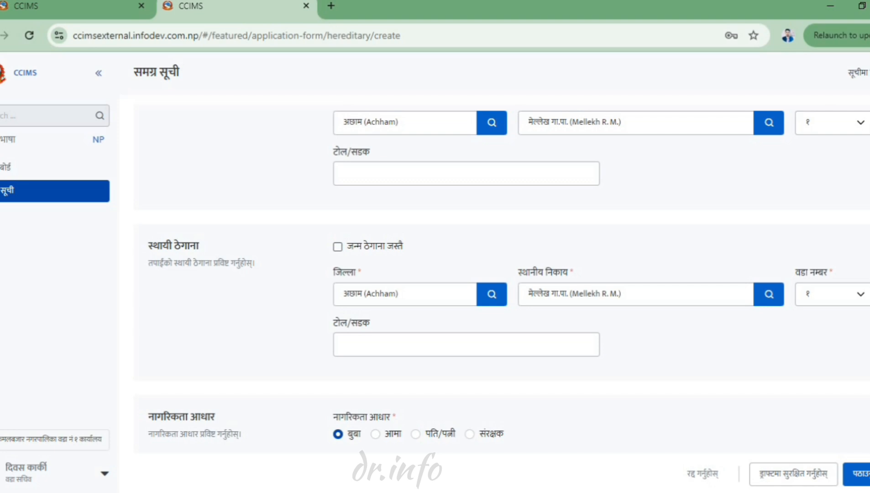
{"action": "left_click", "coordinate": [337, 247]}
{"action": "left_click", "coordinate": [338, 247]}
{"action": "scroll", "coordinate": [509, 273], "scroll_direction": "down", "scroll_amount": 1}
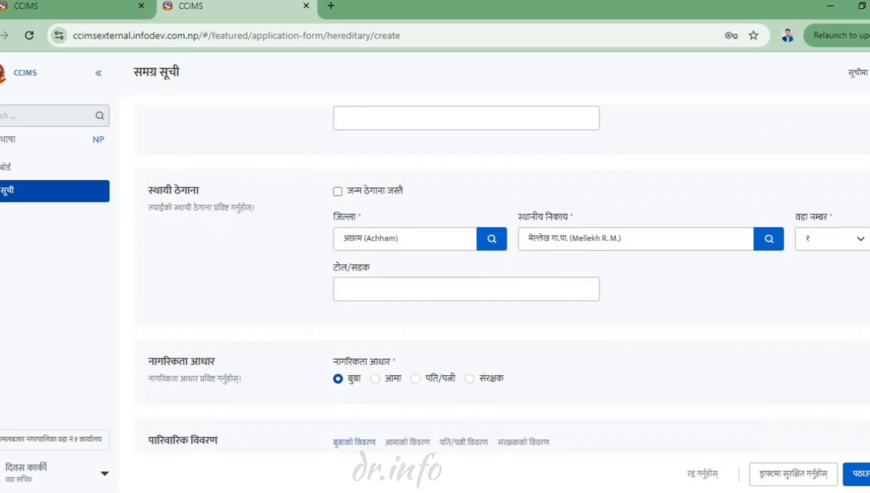
{"action": "scroll", "coordinate": [507, 278], "scroll_direction": "down", "scroll_amount": 3}
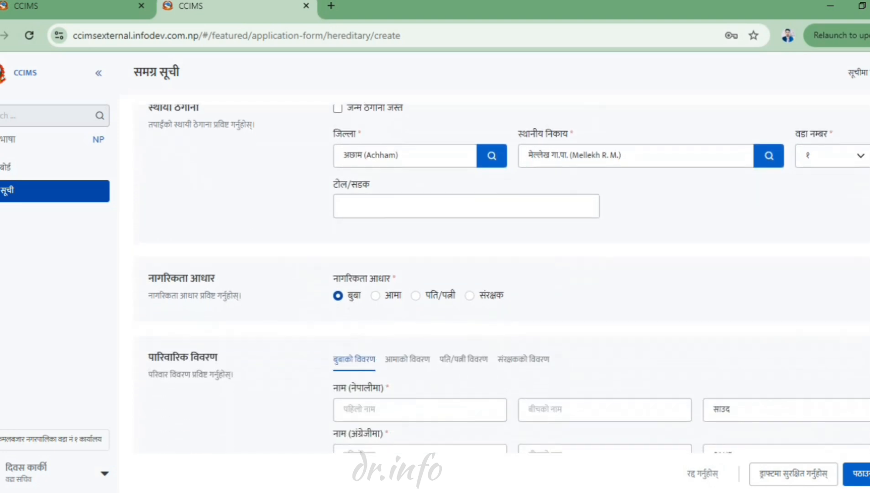
{"action": "scroll", "coordinate": [508, 278], "scroll_direction": "down", "scroll_amount": 1}
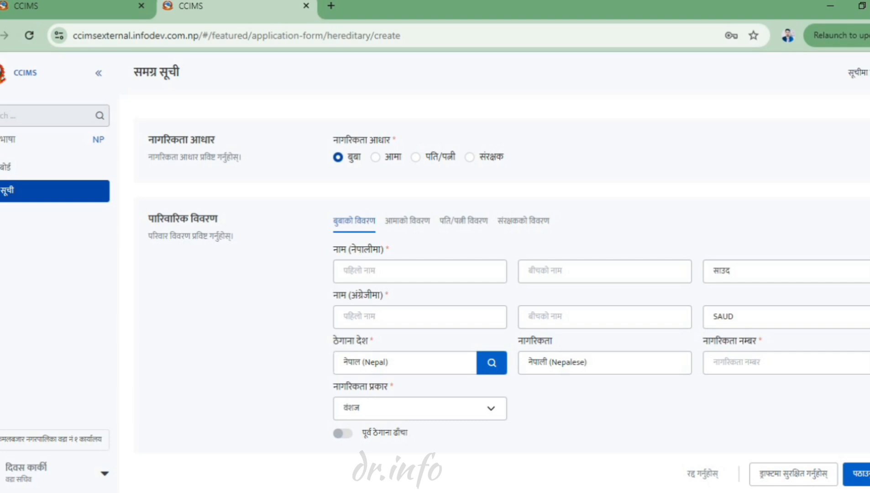
- Enter the father's first name in Nepali and in English
{"action": "left_click", "coordinate": [415, 271]}
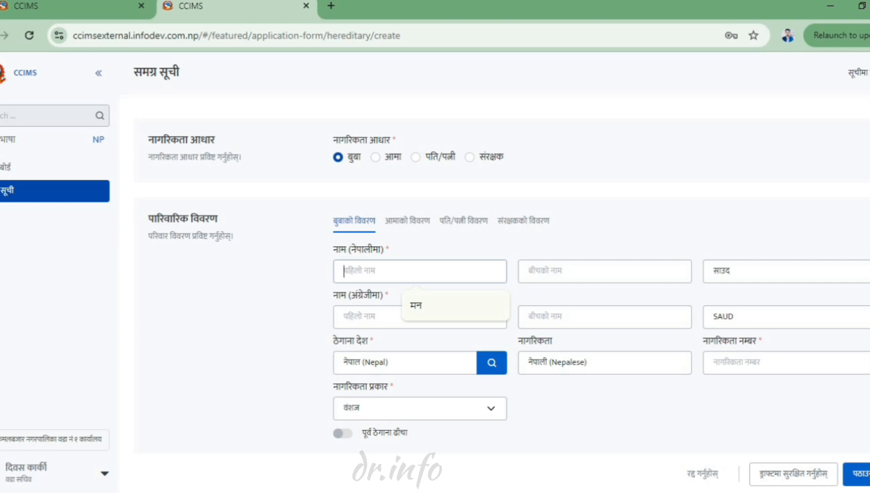
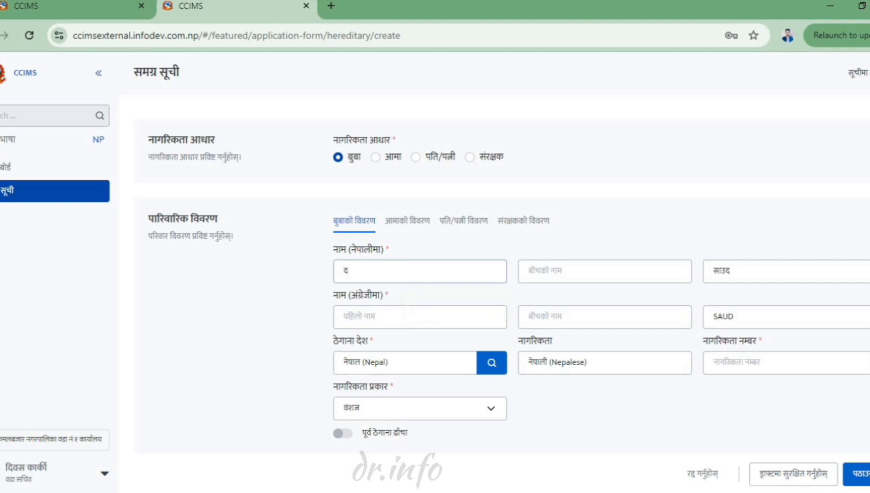
{"action": "key", "text": "Tab"}
{"action": "key", "text": "Tab"}
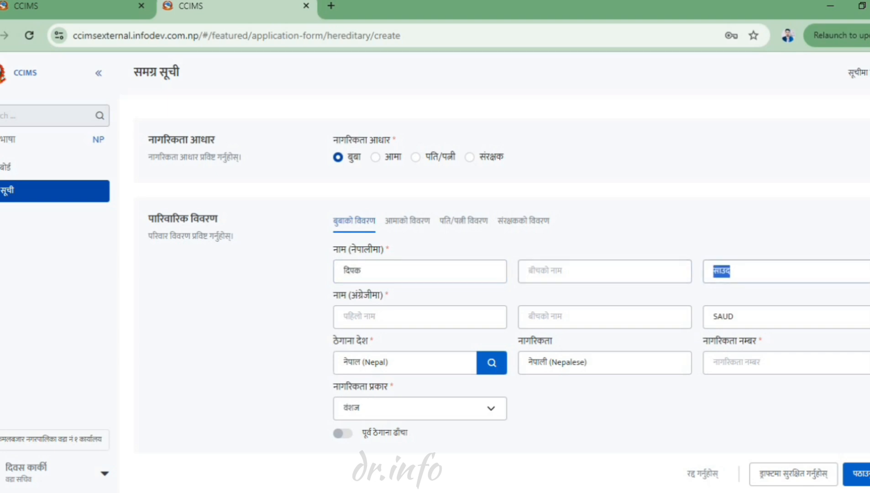
{"action": "key", "text": "Tab"}
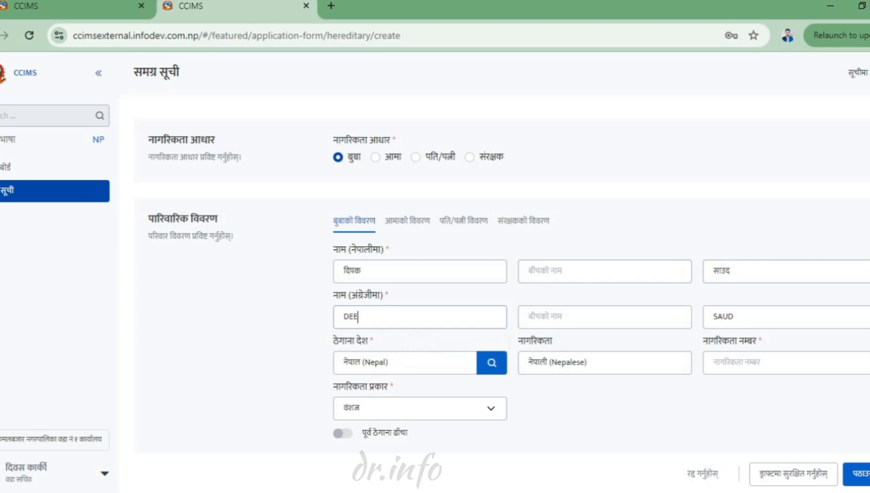
- Enter the father's citizenship number and keep वंशज as his citizenship type
{"action": "left_click", "coordinate": [786, 363]}
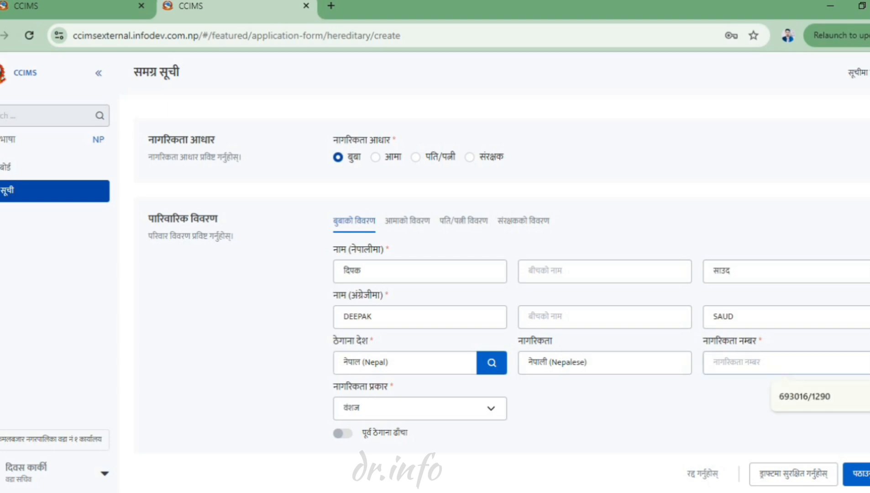
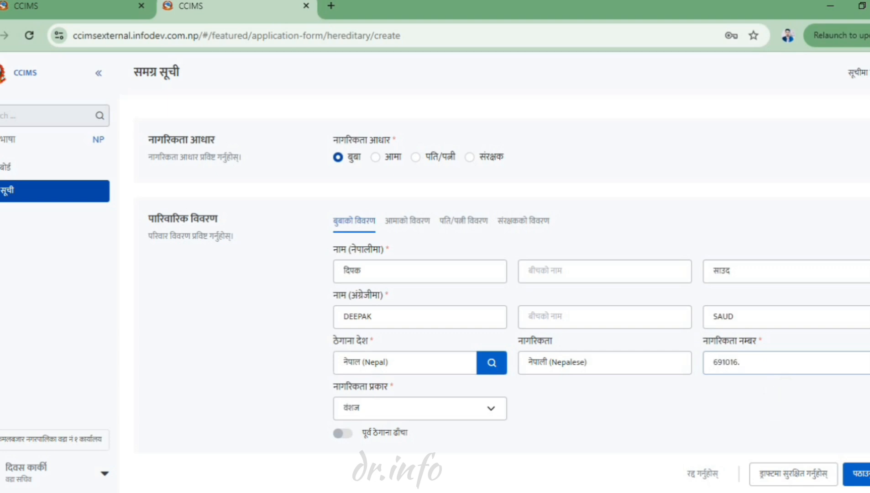
{"action": "left_click", "coordinate": [419, 408]}
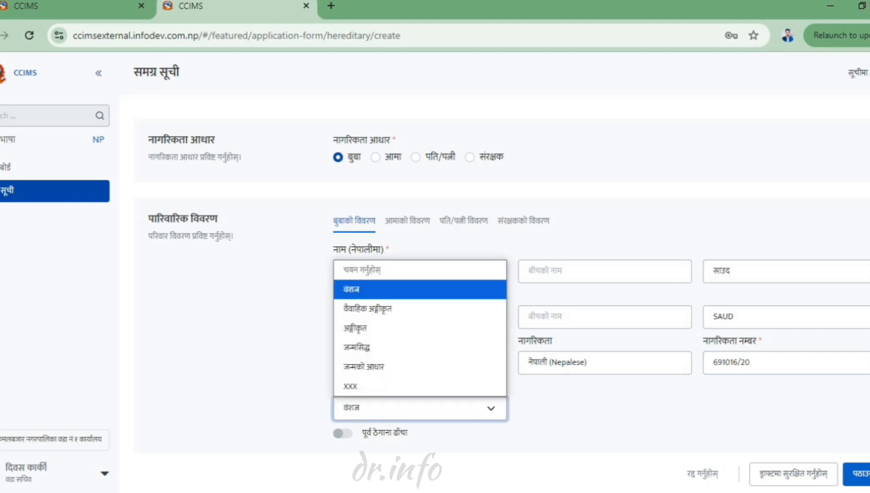
{"action": "left_click", "coordinate": [401, 290]}
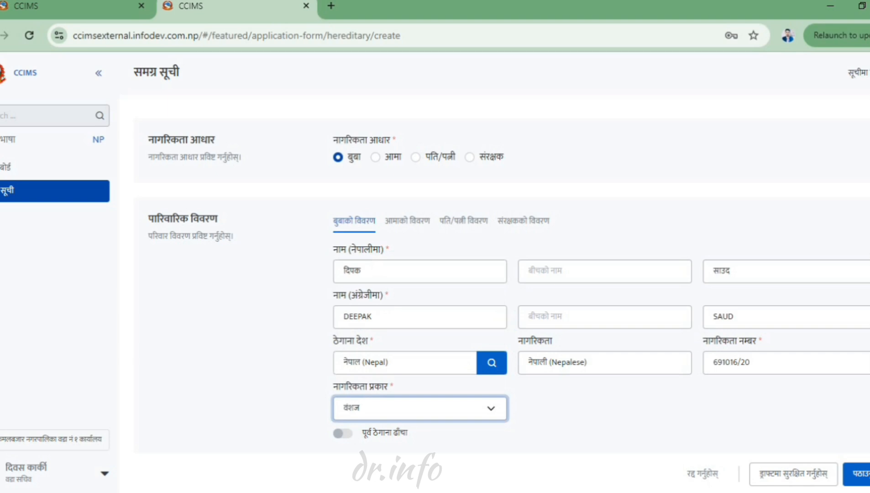
{"action": "left_click", "coordinate": [407, 221]}
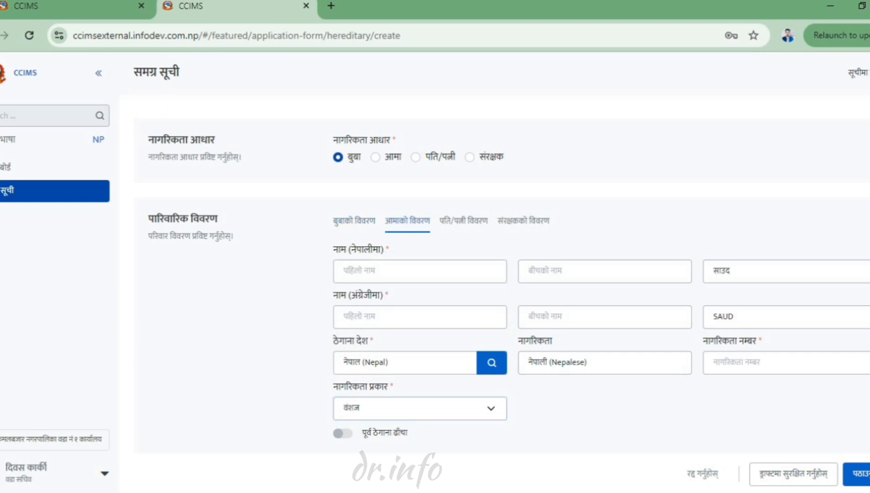
- Enter the mother's first name in Nepali and in English, fixing the spelling
{"action": "left_click", "coordinate": [416, 272]}
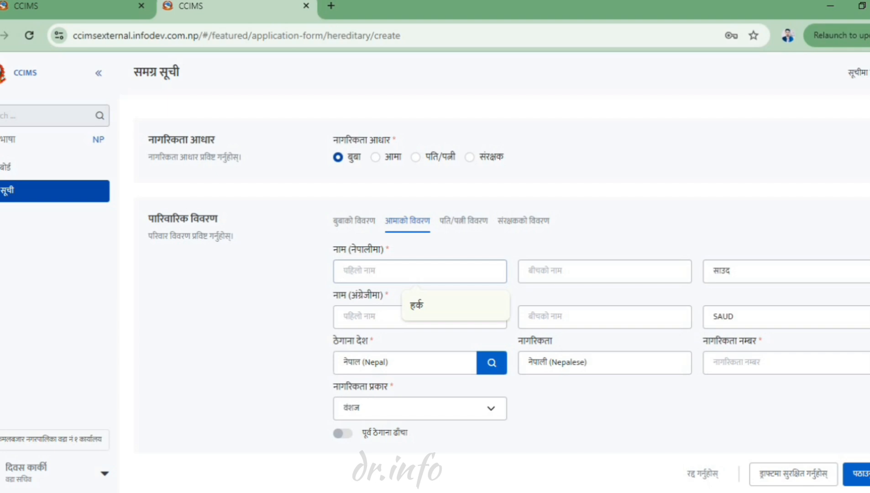
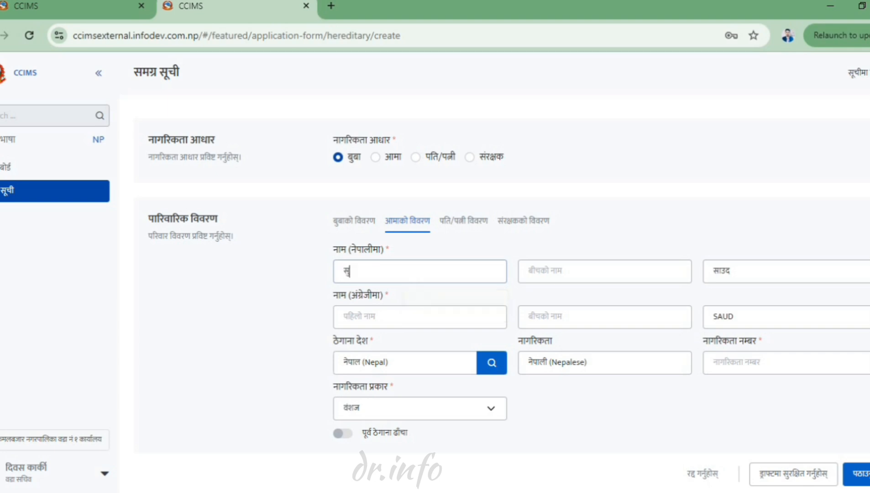
{"action": "key", "text": "BackSpace"}
{"action": "key", "text": "BackSpace"}
{"action": "key", "text": "BackSpace"}
{"action": "key", "text": "BackSpace"}
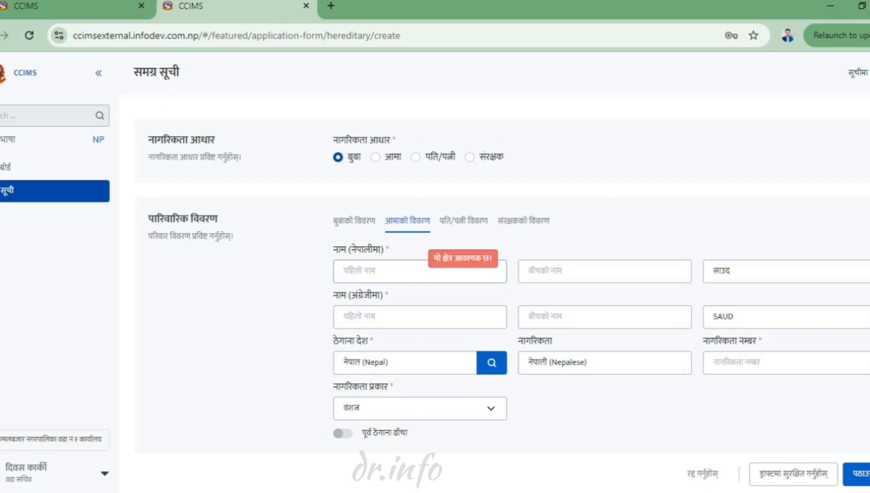
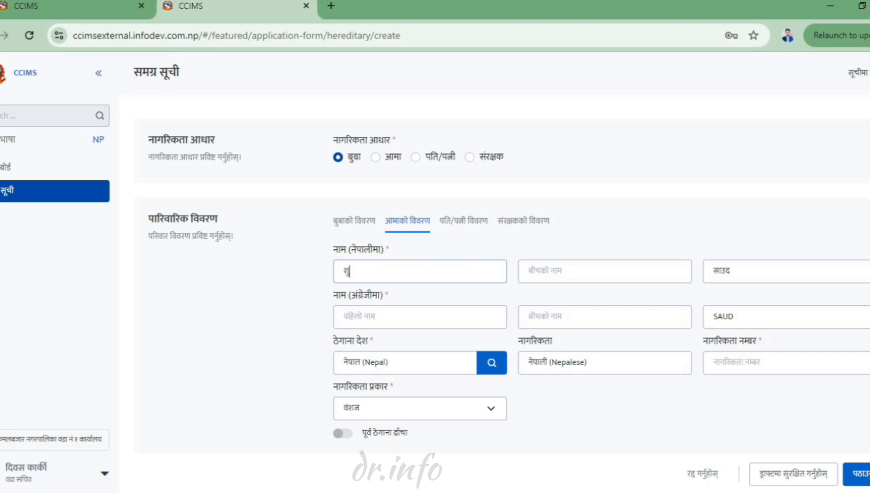
{"action": "key", "text": "Tab"}
{"action": "key", "text": "Tab"}
{"action": "key", "text": "Tab"}
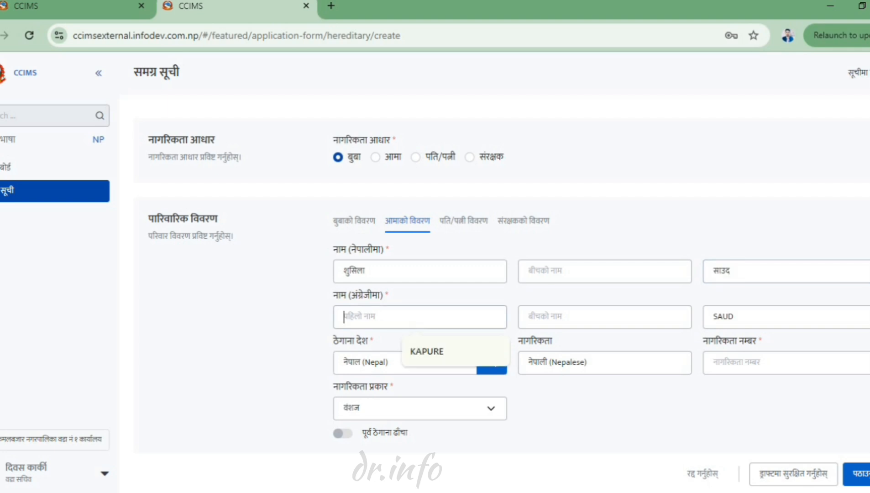
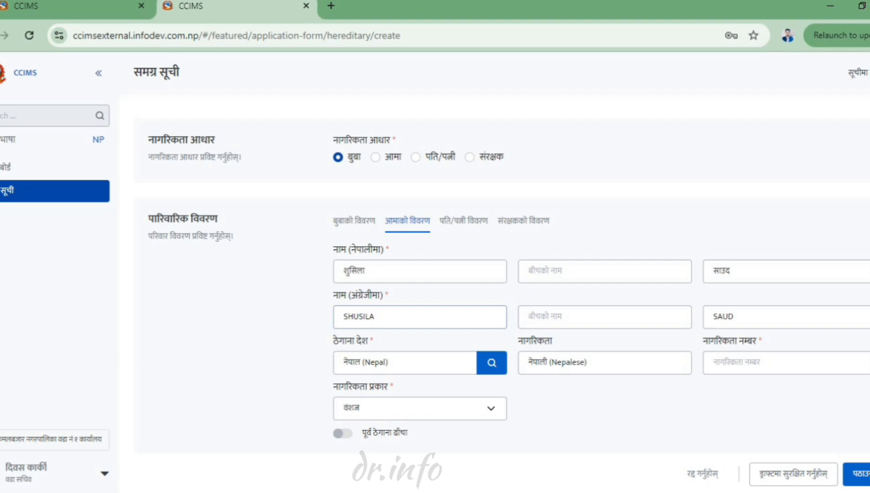
- Enter the mother's citizenship number and switch to the पति/पत्नी विवरण section
{"action": "left_click", "coordinate": [786, 362]}
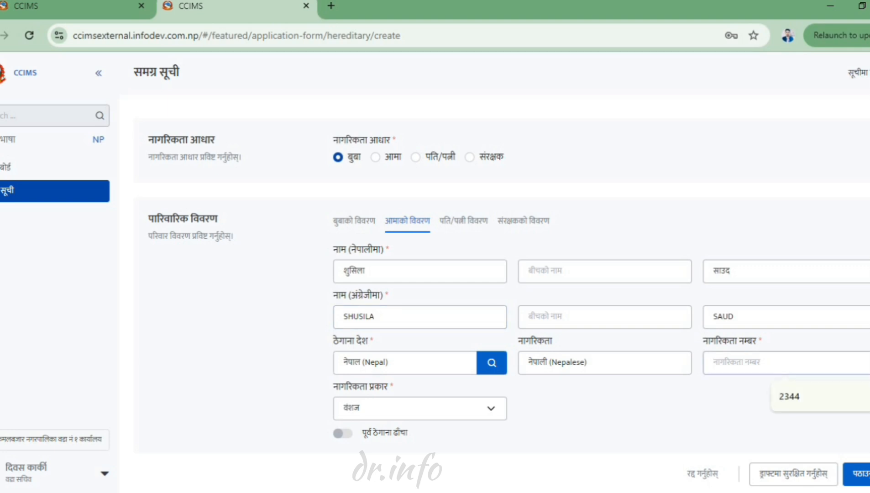
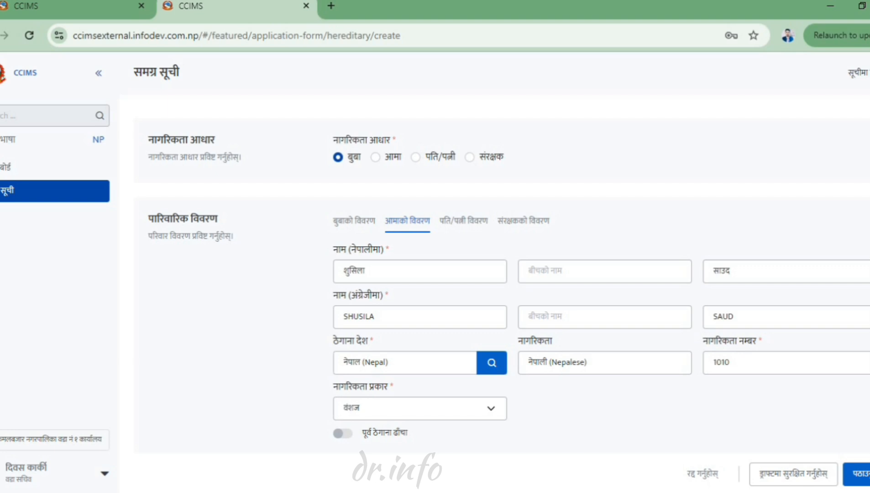
{"action": "scroll", "coordinate": [508, 280], "scroll_direction": "down", "scroll_amount": 2}
{"action": "scroll", "coordinate": [508, 279], "scroll_direction": "up", "scroll_amount": 2}
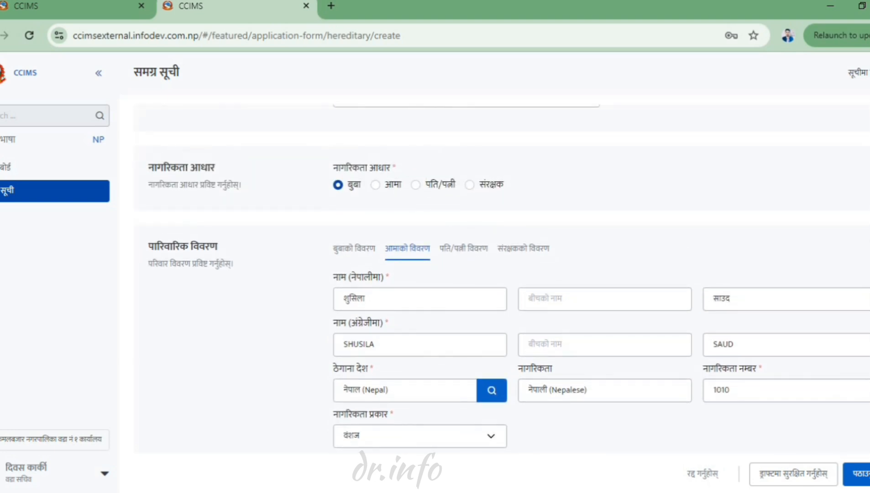
{"action": "left_click", "coordinate": [463, 248]}
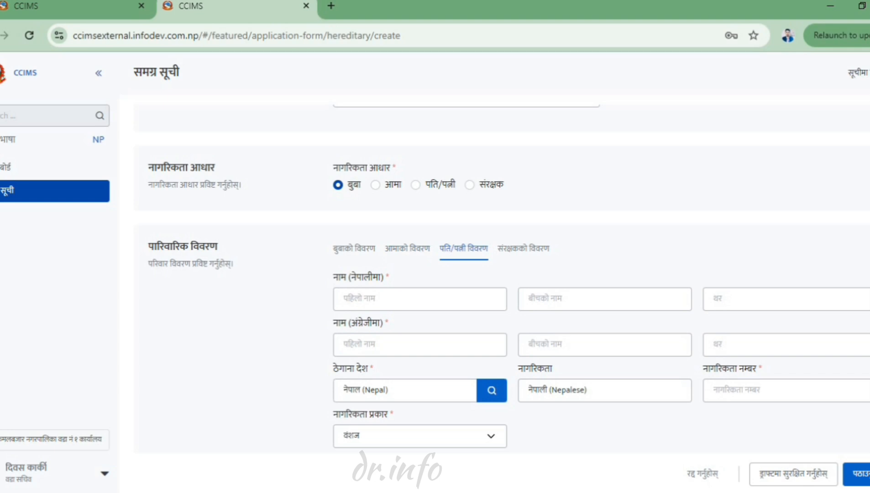
- Enter the guardian's first name and surname in both Nepali and English
{"action": "left_click", "coordinate": [523, 249]}
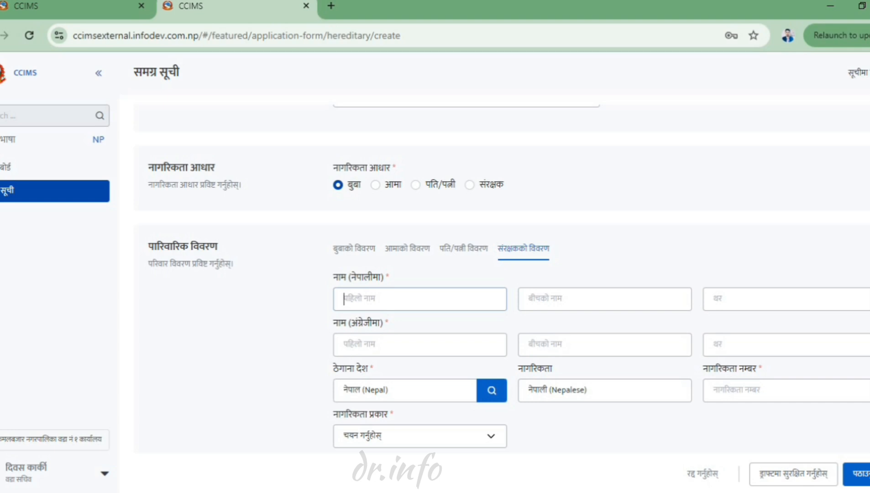
{"action": "key", "text": "Tab"}
{"action": "key", "text": "Tab"}
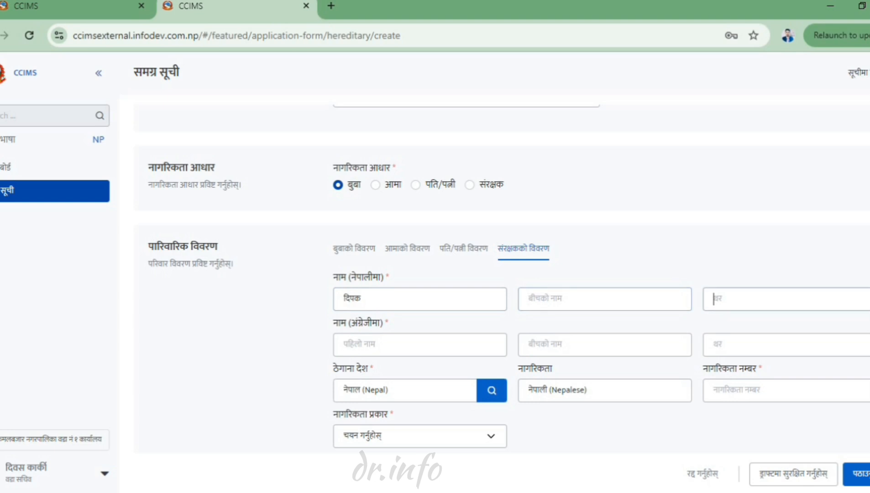
{"action": "key", "text": "Tab"}
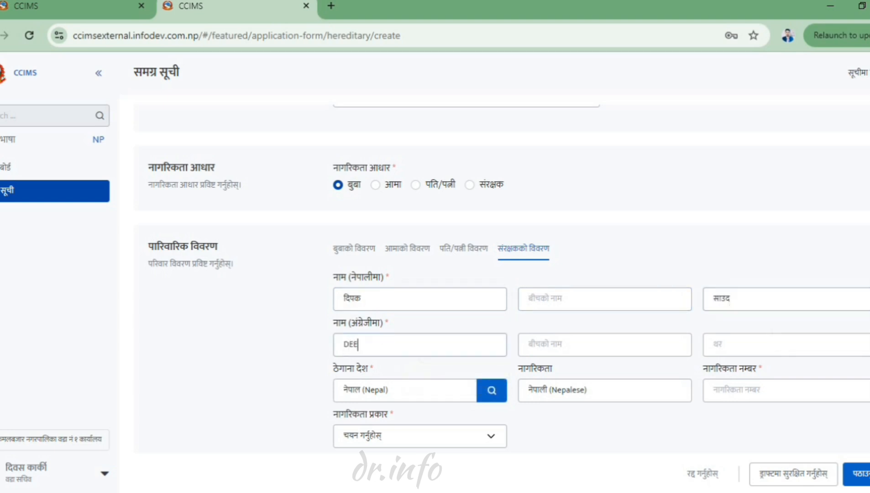
{"action": "key", "text": "Tab"}
{"action": "key", "text": "Tab"}
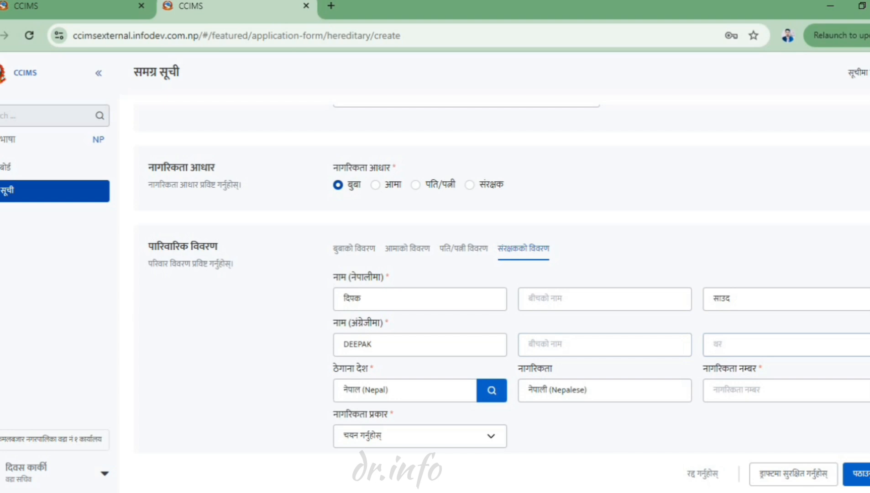
- Enter the guardian's citizenship number and bring up the citizenship type choices
{"action": "key", "text": "Tab"}
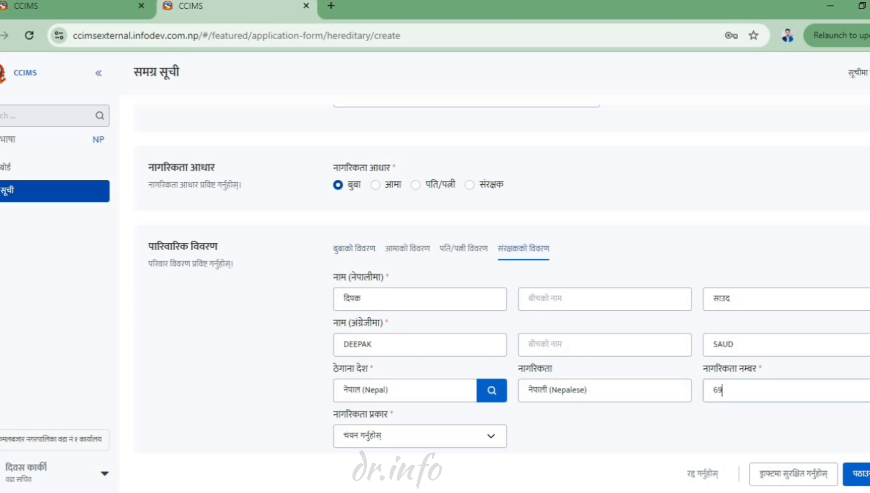
{"action": "left_click", "coordinate": [419, 436]}
- Set the guardian's citizenship type to descent (वंशज)
{"action": "left_click", "coordinate": [410, 317]}
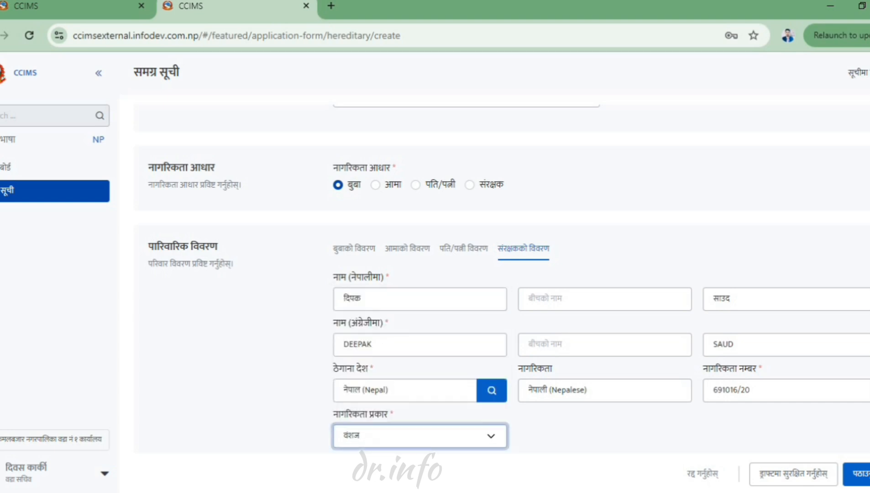
{"action": "scroll", "coordinate": [508, 279], "scroll_direction": "down", "scroll_amount": 4}
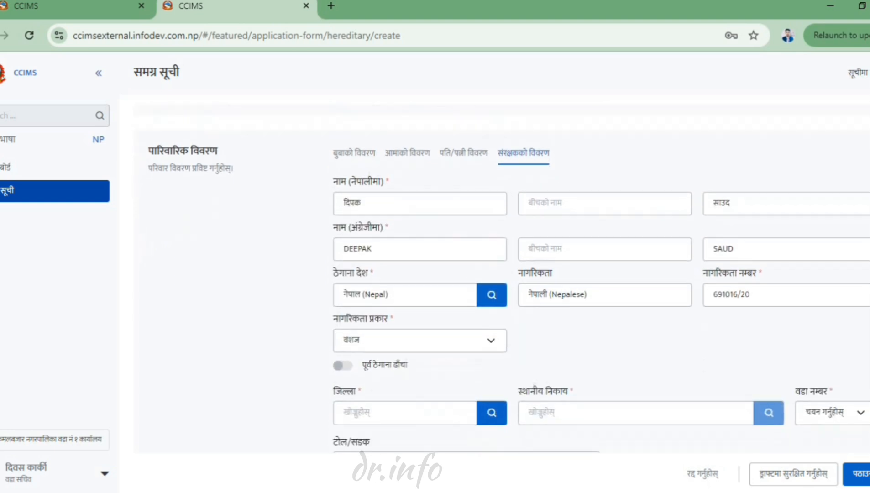
{"action": "scroll", "coordinate": [508, 279], "scroll_direction": "down", "scroll_amount": 1}
{"action": "scroll", "coordinate": [509, 279], "scroll_direction": "down", "scroll_amount": 1}
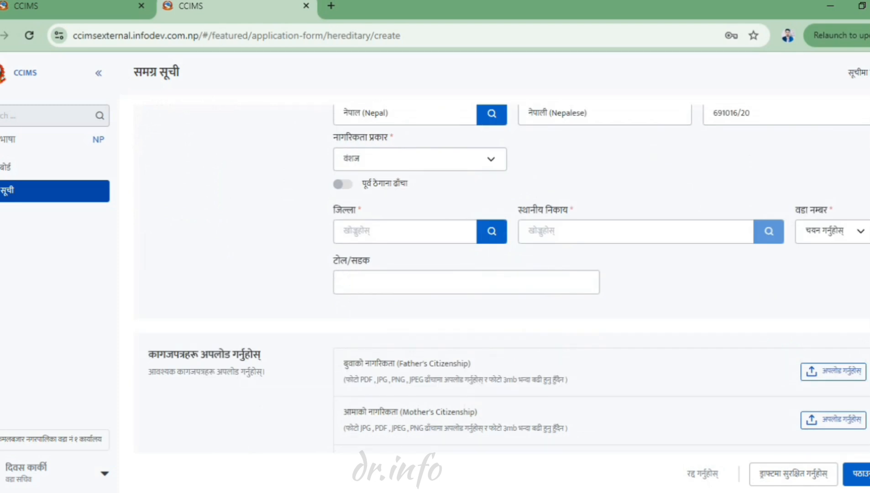
- Fill the guardian's address district, rural municipality and ward number १ from the lookup lists
{"action": "left_click", "coordinate": [492, 231]}
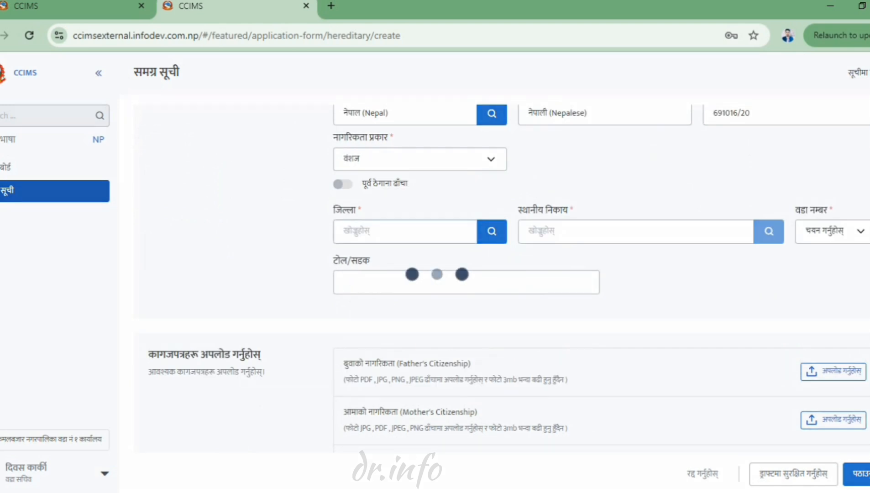
{"action": "type", "text": "अ"}
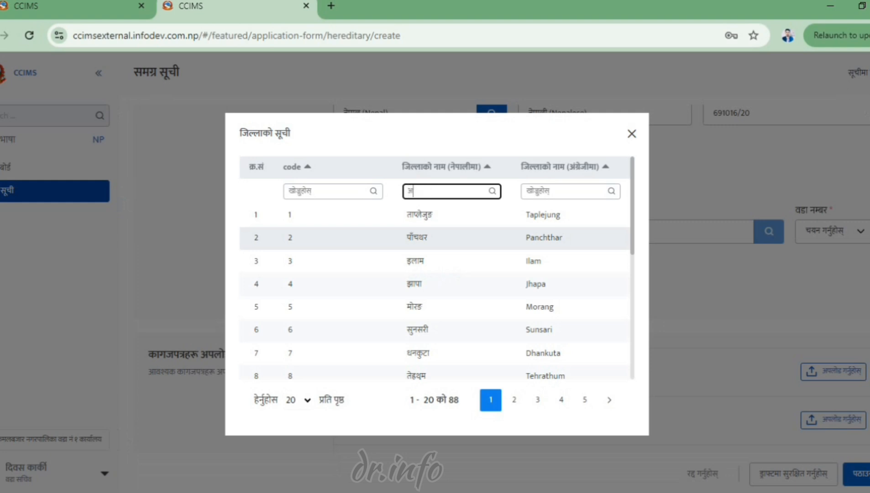
{"action": "left_click", "coordinate": [418, 238]}
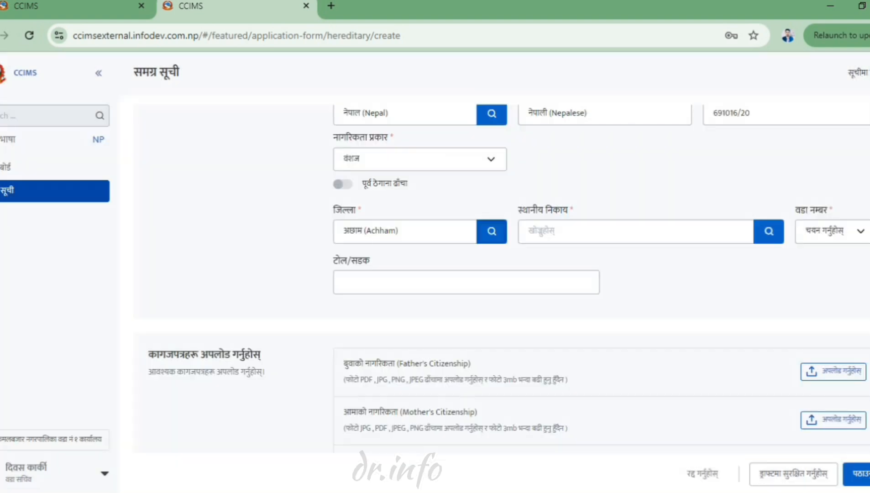
{"action": "left_click", "coordinate": [769, 232]}
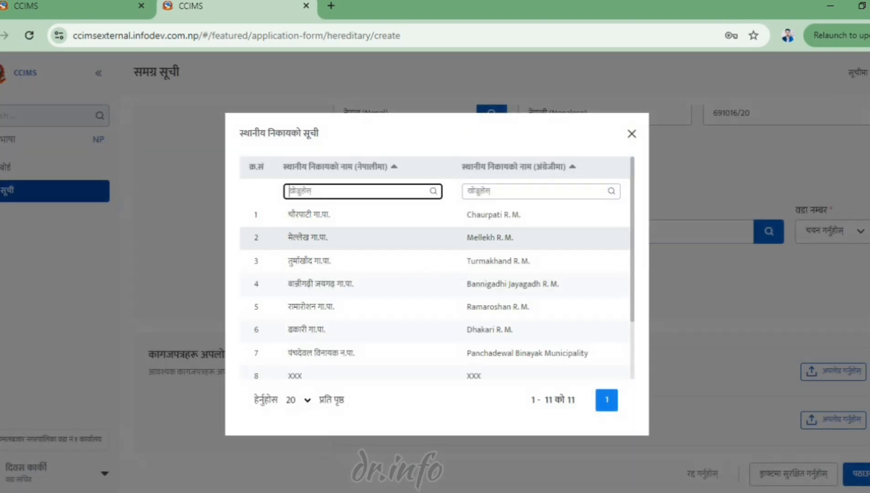
{"action": "left_click", "coordinate": [418, 237]}
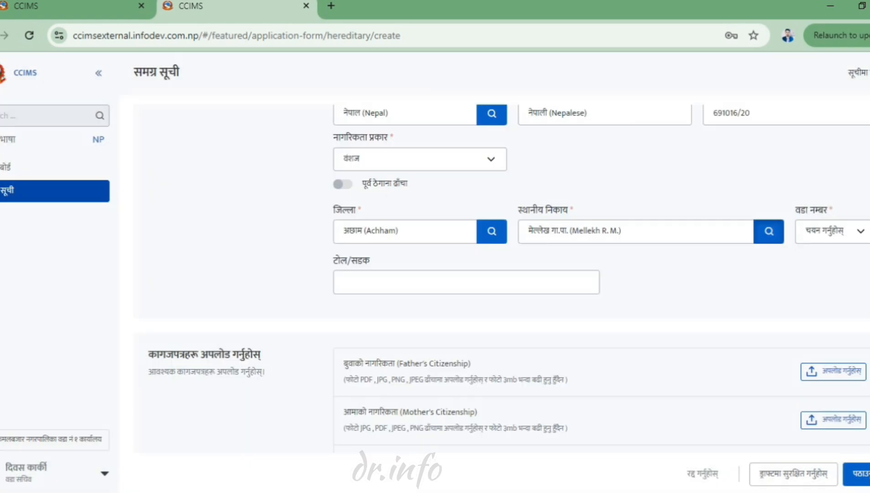
{"action": "left_click", "coordinate": [836, 232]}
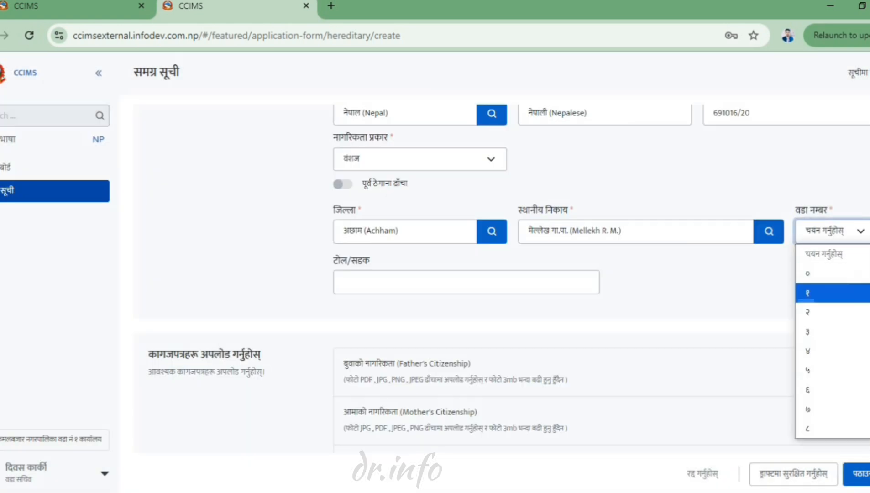
{"action": "left_click", "coordinate": [833, 293]}
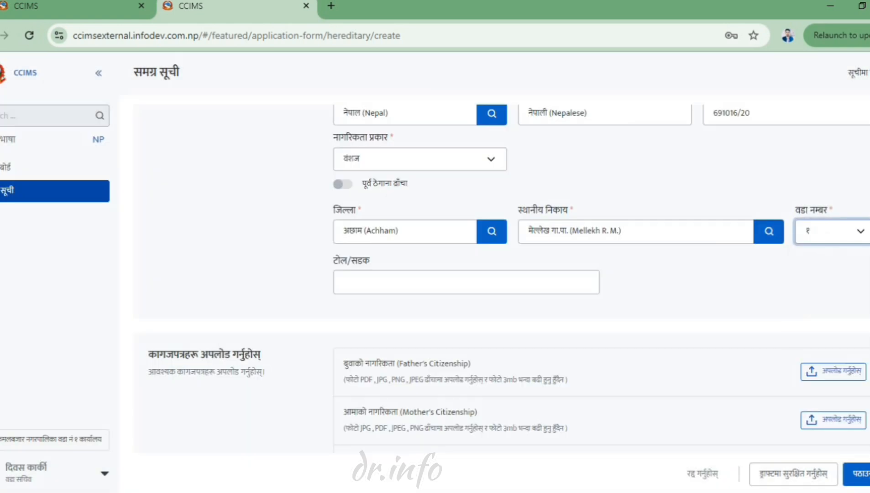
{"action": "scroll", "coordinate": [508, 280], "scroll_direction": "down", "scroll_amount": 4}
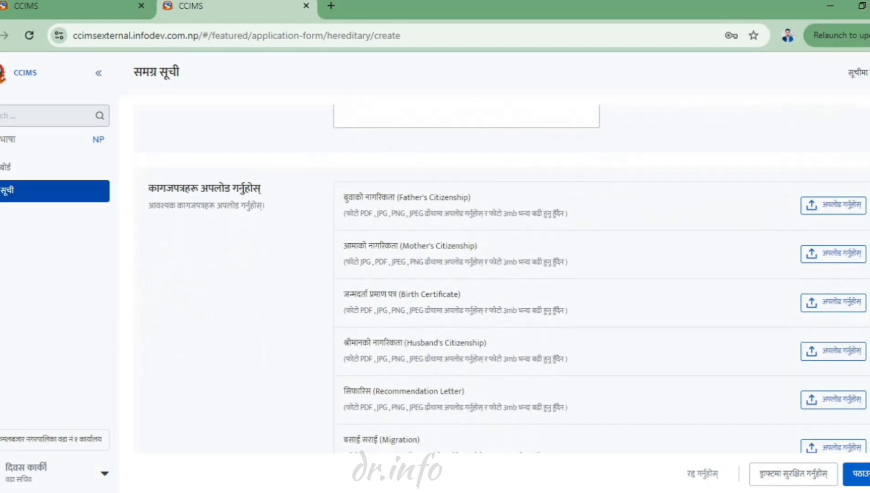
{"action": "scroll", "coordinate": [509, 281], "scroll_direction": "down", "scroll_amount": 1}
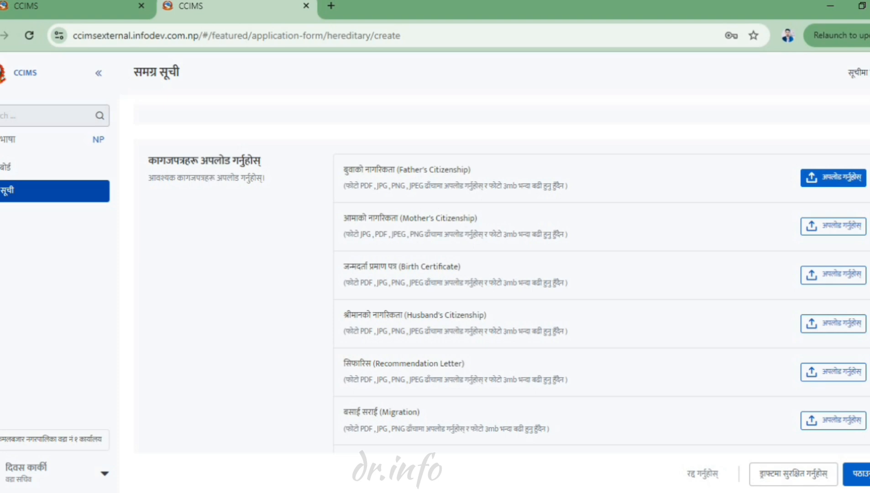
- Attach prtilipi.pdf from Downloads as the father's citizenship document
{"action": "left_click", "coordinate": [833, 178]}
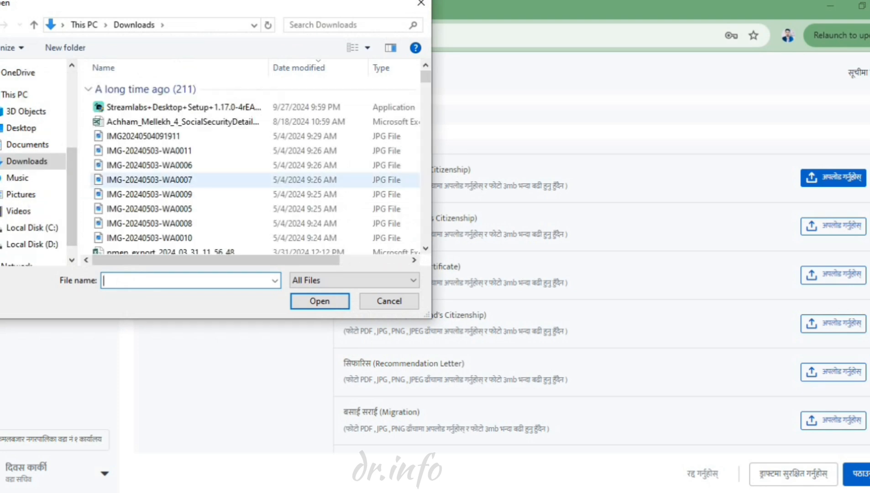
{"action": "scroll", "coordinate": [182, 205], "scroll_direction": "down", "scroll_amount": 2}
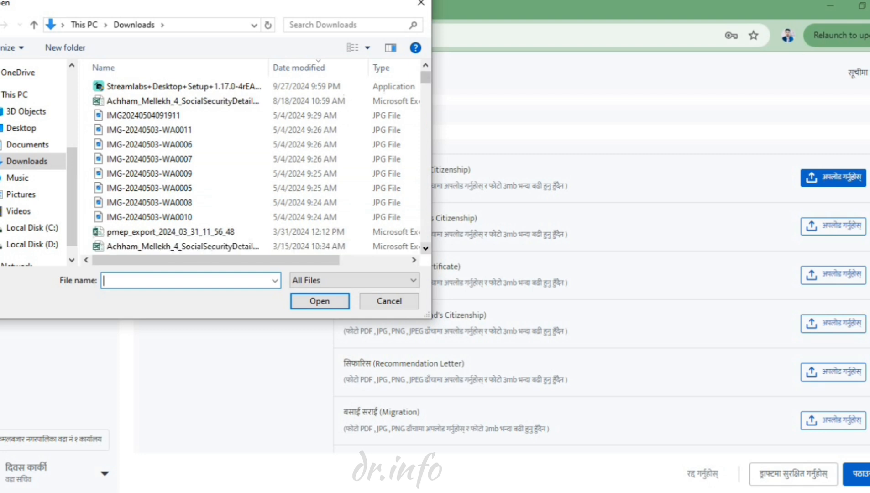
{"action": "scroll", "coordinate": [255, 165], "scroll_direction": "down", "scroll_amount": 3}
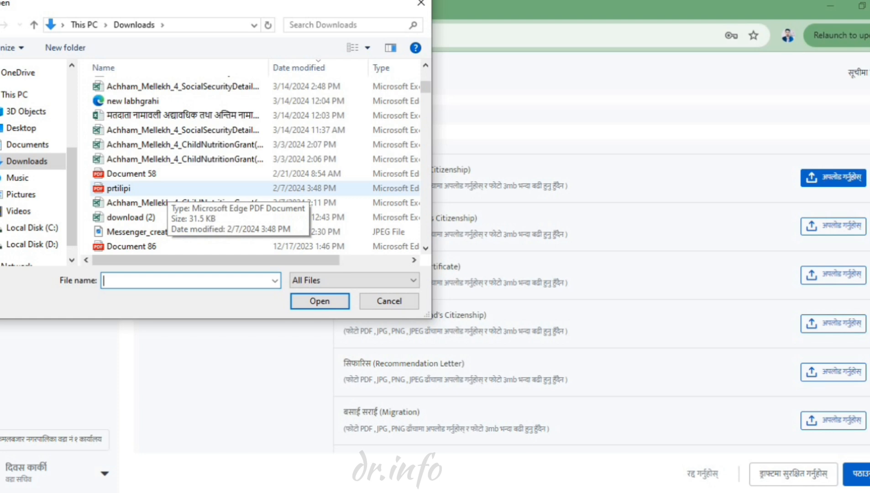
{"action": "left_click", "coordinate": [167, 189]}
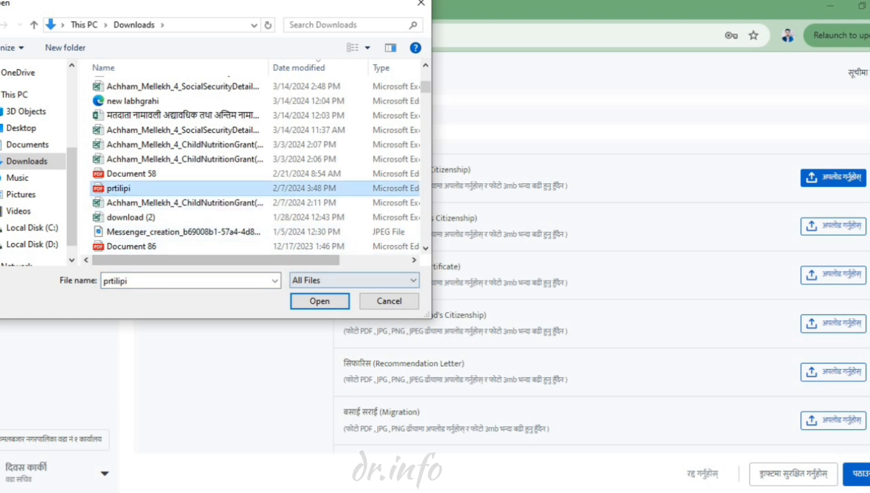
{"action": "left_click", "coordinate": [319, 301]}
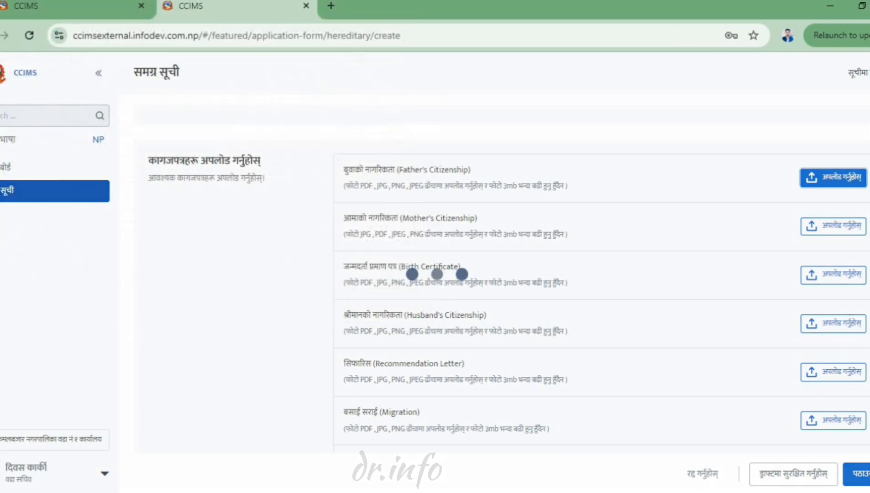
- Attach prtilipi.pdf as the mother's citizenship document as well
{"action": "left_click", "coordinate": [834, 285]}
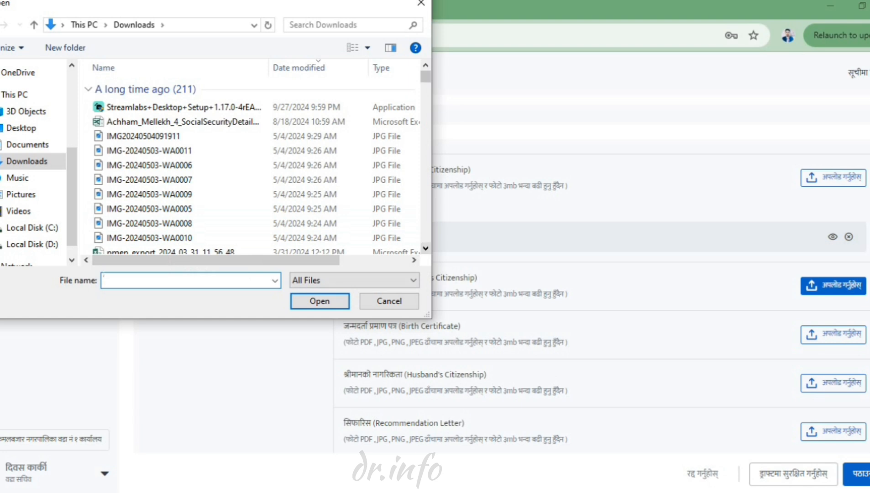
{"action": "scroll", "coordinate": [251, 166], "scroll_direction": "down", "scroll_amount": 2}
{"action": "scroll", "coordinate": [182, 201], "scroll_direction": "down", "scroll_amount": 2}
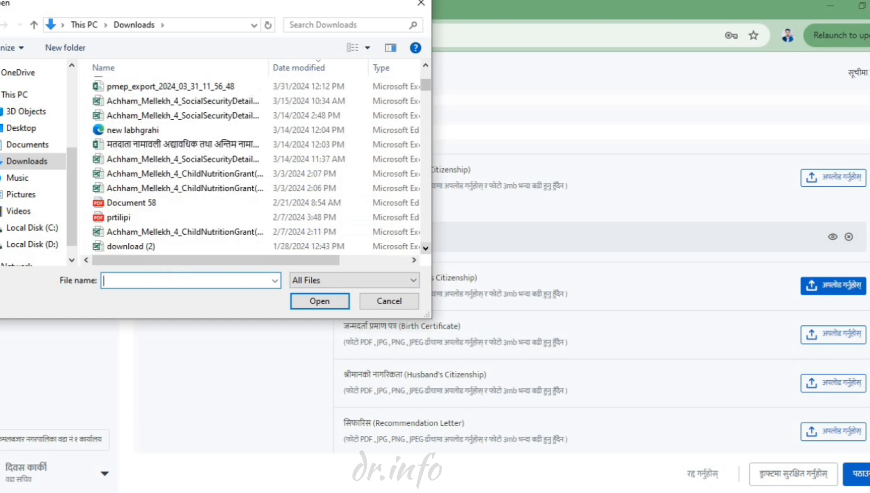
{"action": "left_click", "coordinate": [137, 217]}
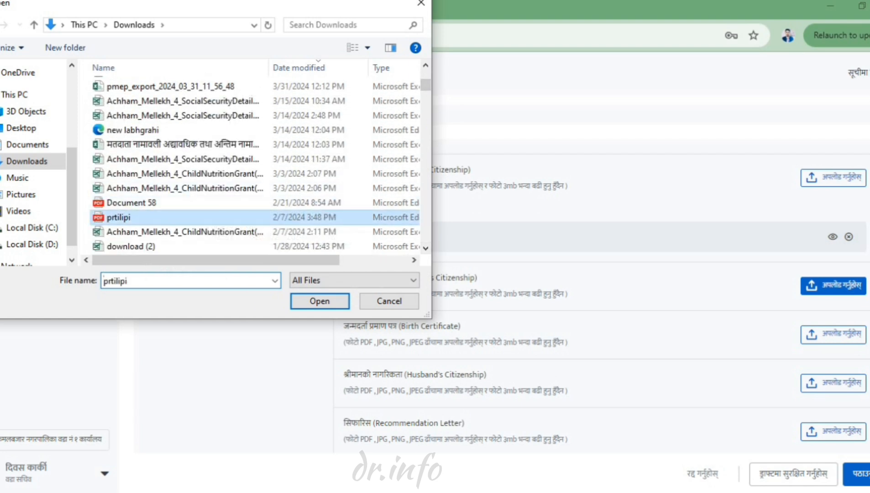
{"action": "left_click", "coordinate": [320, 301]}
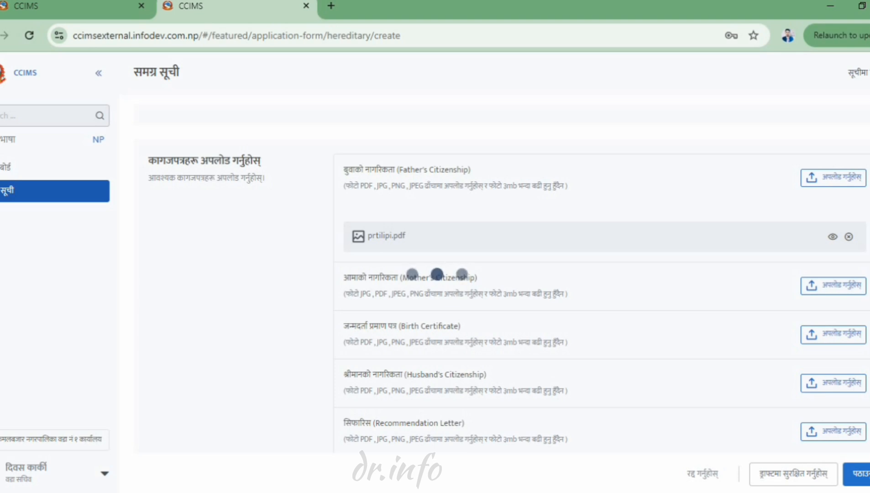
- Choose District Administration Office, Achham as the office receiving the application
{"action": "scroll", "coordinate": [501, 278], "scroll_direction": "down", "scroll_amount": 1}
{"action": "scroll", "coordinate": [509, 273], "scroll_direction": "down", "scroll_amount": 4}
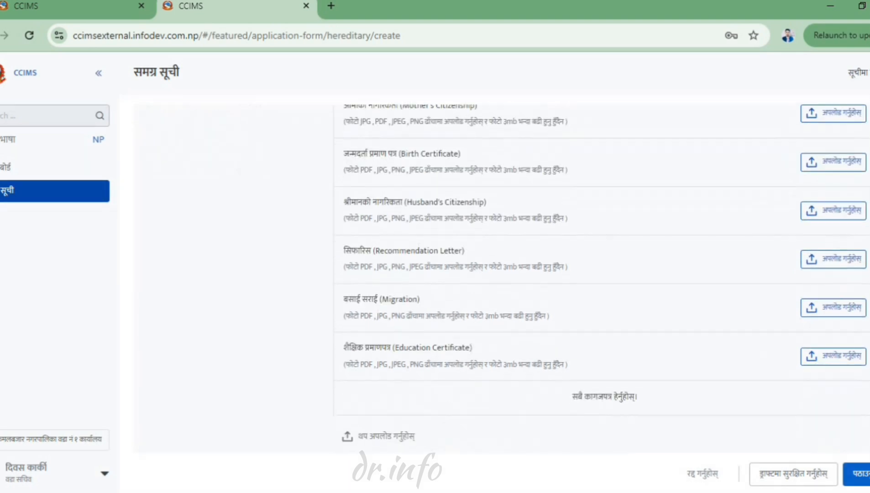
{"action": "scroll", "coordinate": [495, 282], "scroll_direction": "down", "scroll_amount": 6}
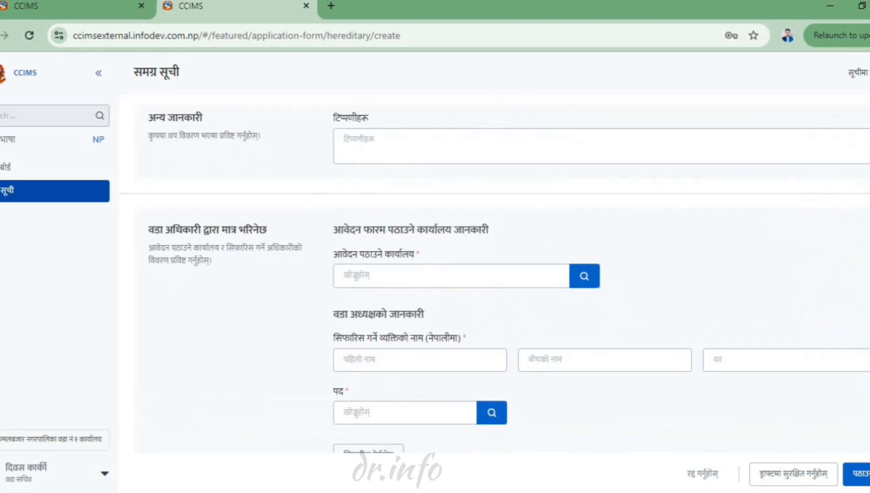
{"action": "scroll", "coordinate": [495, 279], "scroll_direction": "up", "scroll_amount": 2}
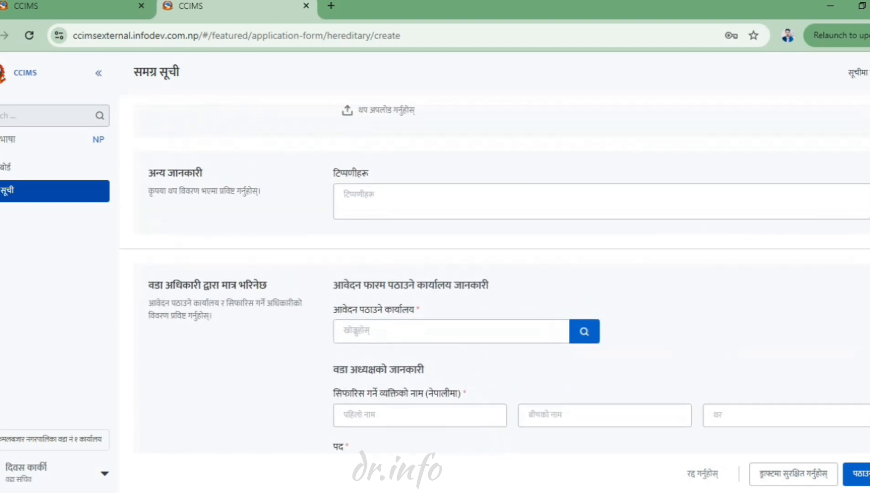
{"action": "left_click", "coordinate": [344, 196]}
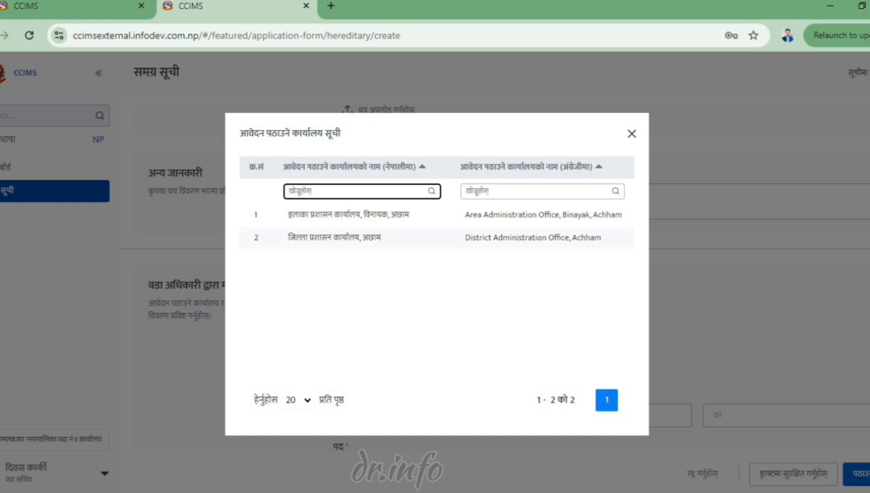
{"action": "left_click", "coordinate": [436, 238]}
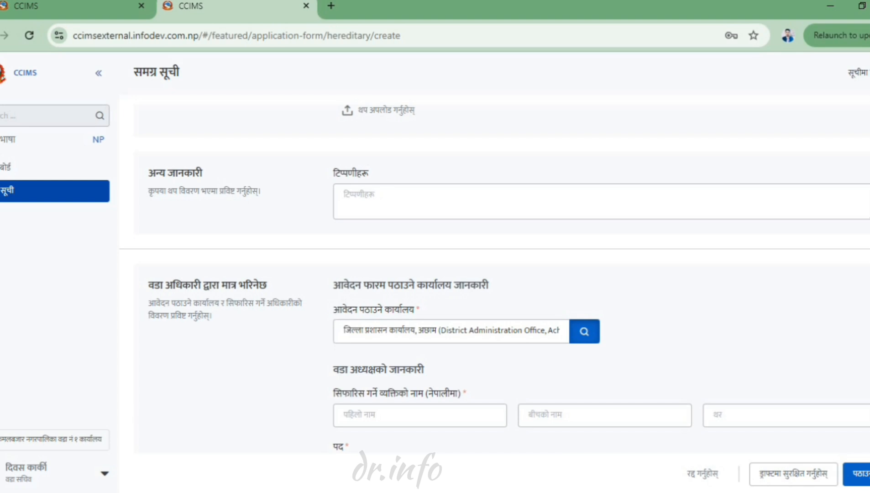
{"action": "left_click", "coordinate": [417, 416]}
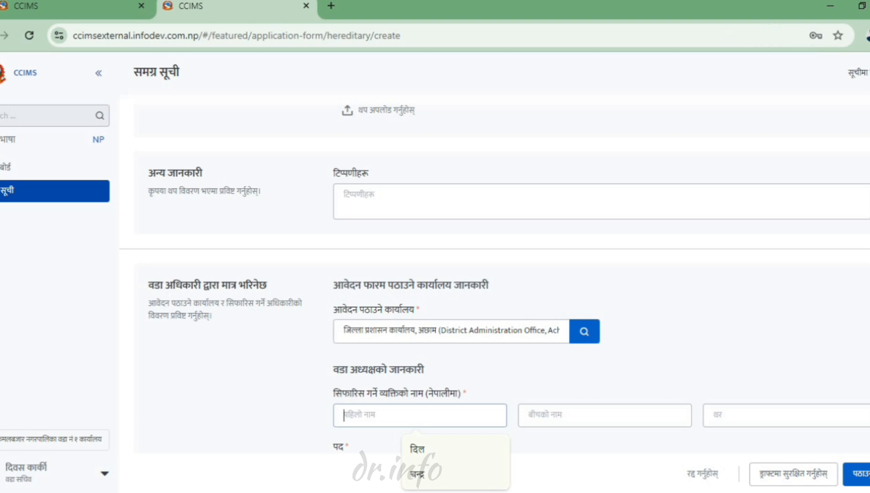
- Fill the recommending officer's first, middle and last names from the suggestions
{"action": "key", "text": "Down"}
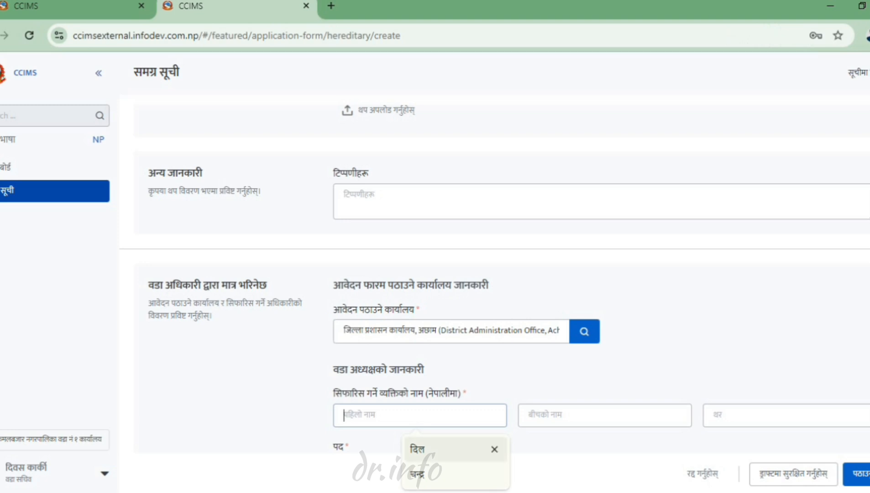
{"action": "key", "text": "Down"}
{"action": "key", "text": "Return"}
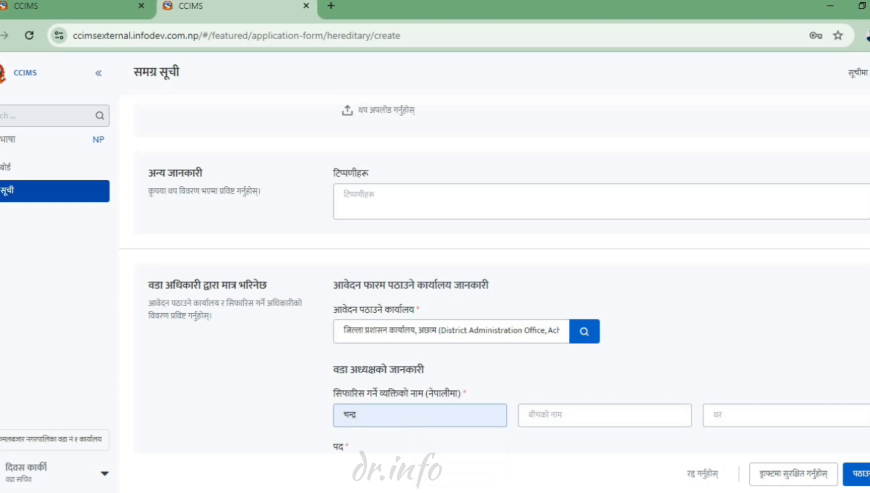
{"action": "key", "text": "Tab"}
{"action": "key", "text": "Down"}
{"action": "key", "text": "Return"}
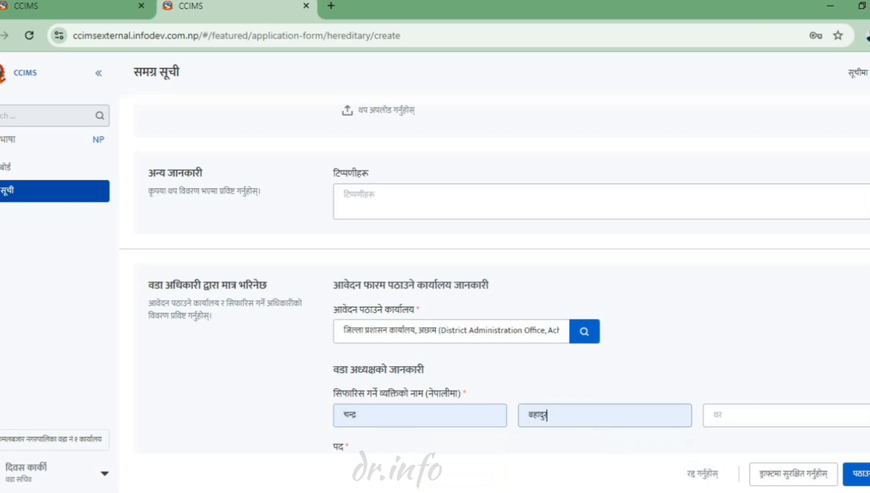
{"action": "key", "text": "Tab"}
{"action": "key", "text": "Down"}
{"action": "key", "text": "Down"}
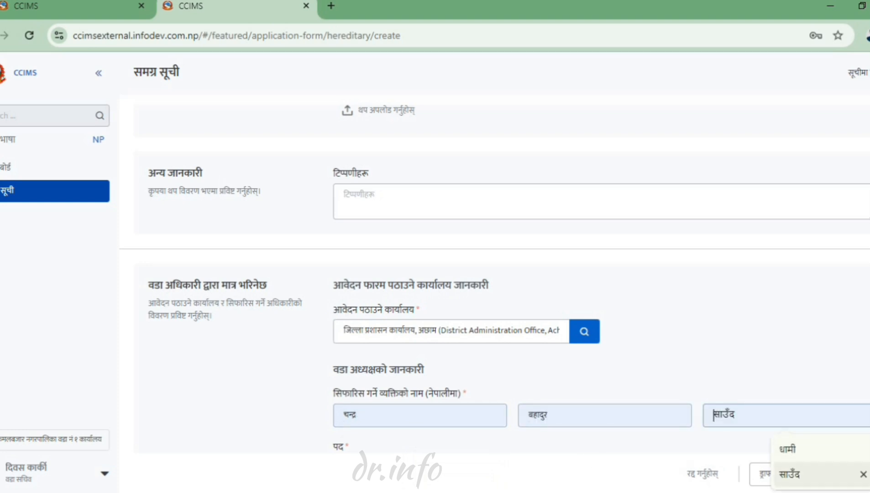
{"action": "key", "text": "Return"}
- Set the recommending officer's post to वडा अध्यक्ष (ward chairperson)
{"action": "scroll", "coordinate": [495, 279], "scroll_direction": "down", "scroll_amount": 2}
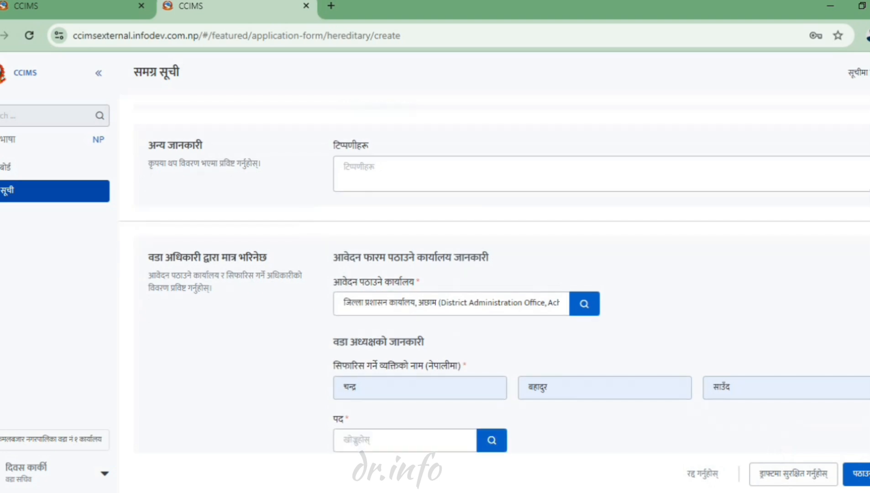
{"action": "left_click", "coordinate": [491, 383]}
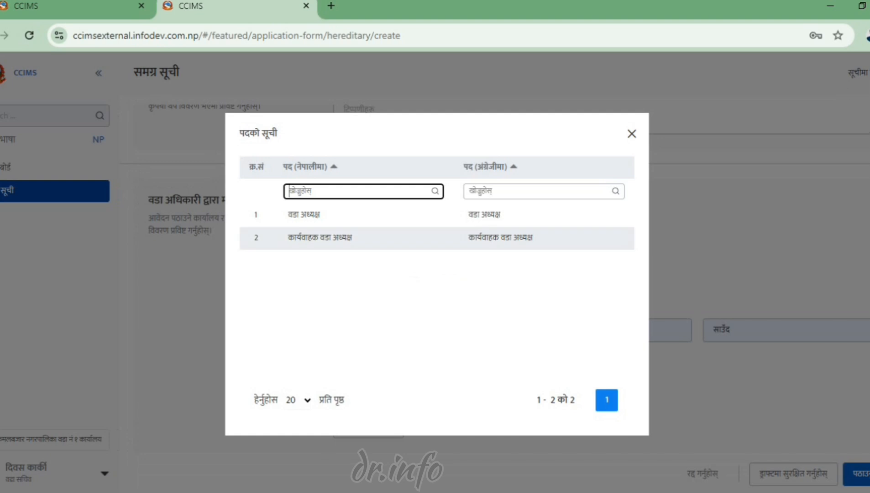
{"action": "left_click", "coordinate": [437, 215]}
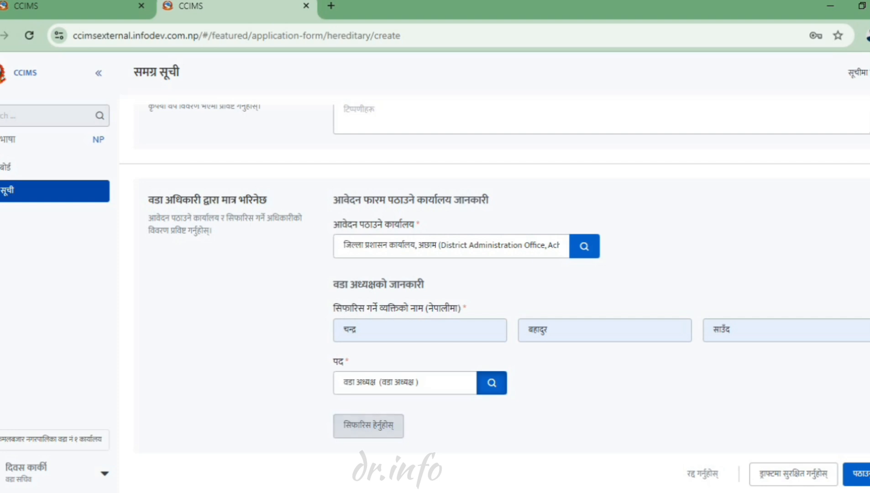
- Save the application, review the generated Anusuchi-1 recommendation letter, then reopen its preview
{"action": "left_click", "coordinate": [368, 426]}
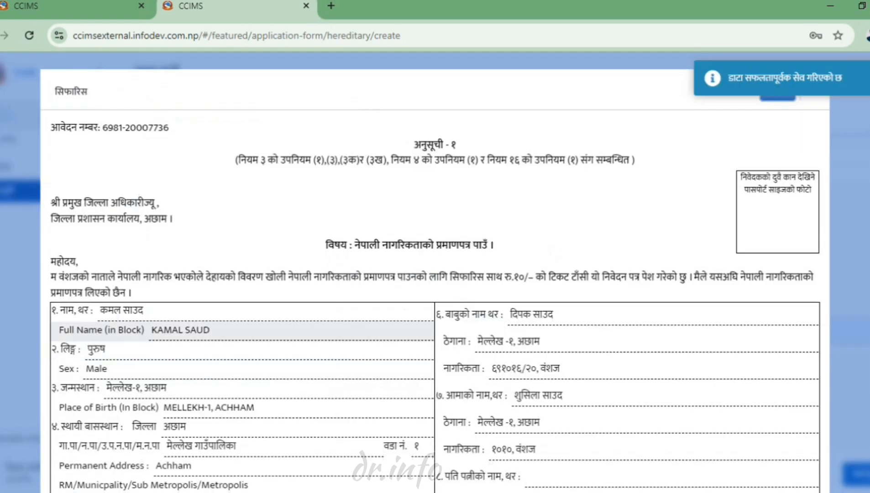
{"action": "scroll", "coordinate": [434, 228], "scroll_direction": "down", "scroll_amount": 1}
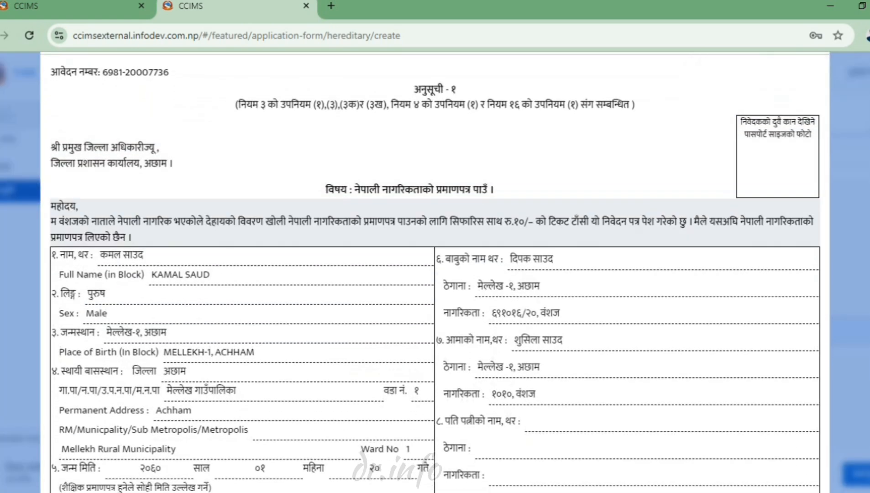
{"action": "scroll", "coordinate": [594, 205], "scroll_direction": "down", "scroll_amount": 1}
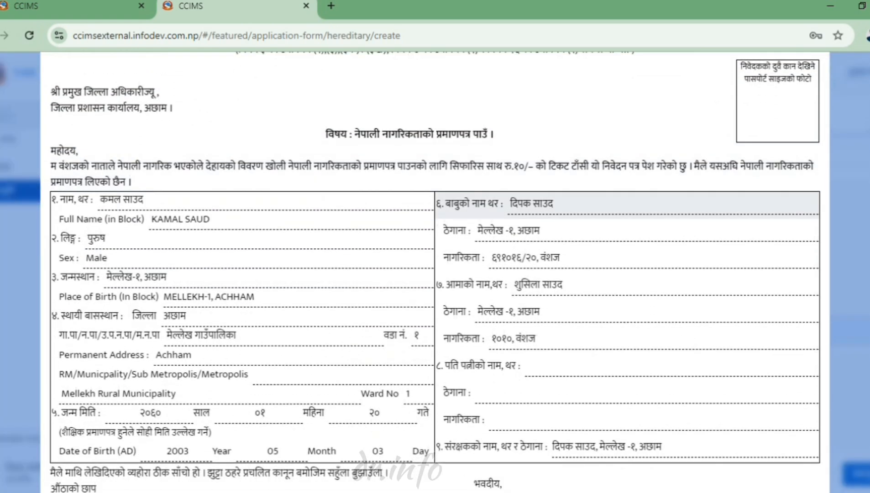
{"action": "scroll", "coordinate": [594, 203], "scroll_direction": "down", "scroll_amount": 2}
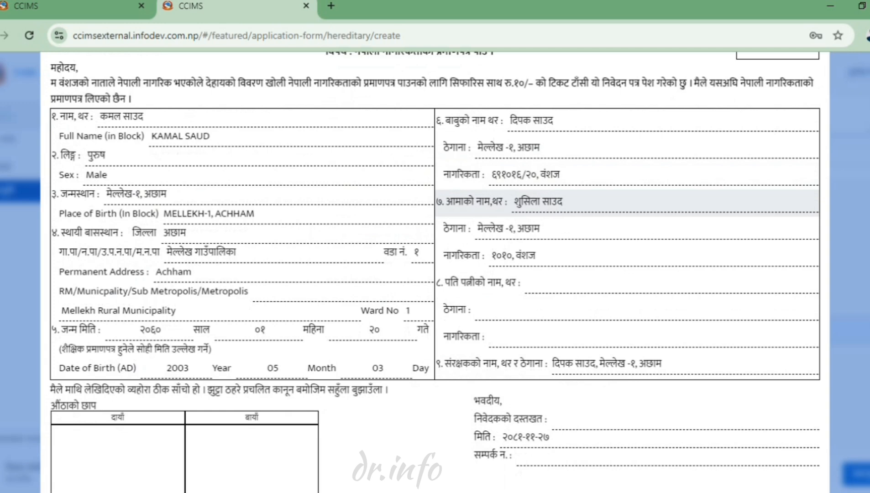
{"action": "scroll", "coordinate": [593, 203], "scroll_direction": "up", "scroll_amount": 4}
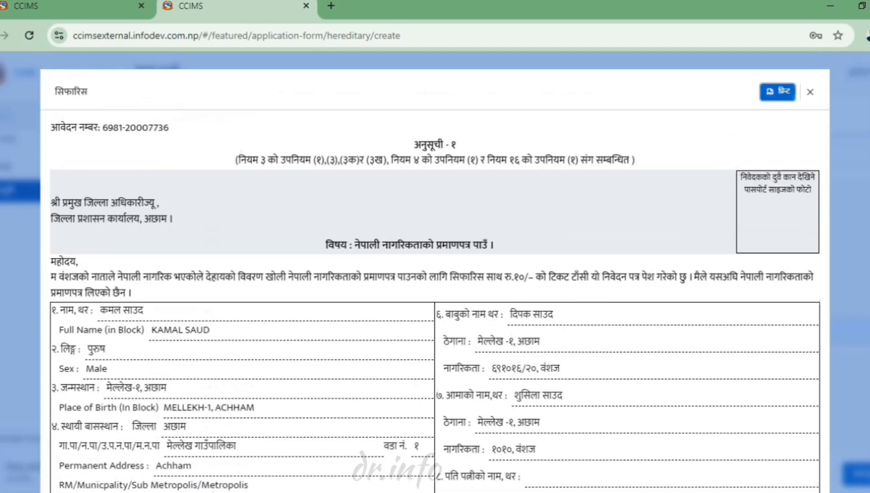
{"action": "scroll", "coordinate": [593, 203], "scroll_direction": "down", "scroll_amount": 7}
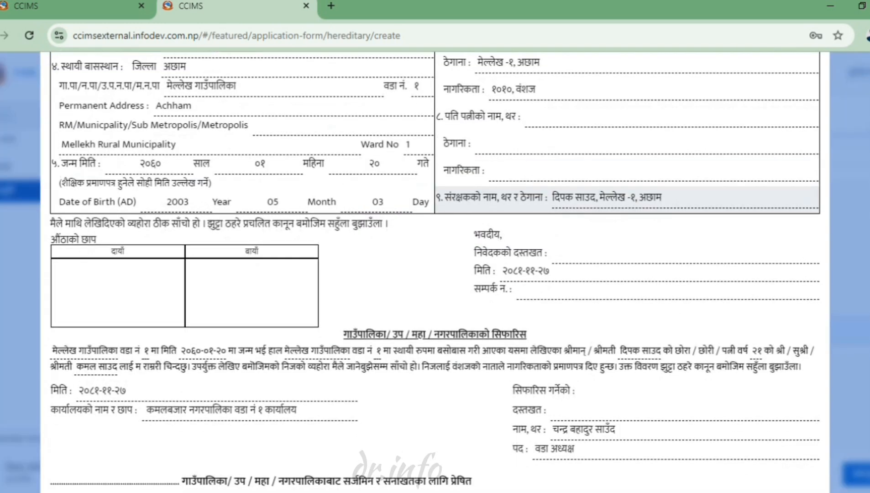
{"action": "scroll", "coordinate": [435, 272], "scroll_direction": "down", "scroll_amount": 8}
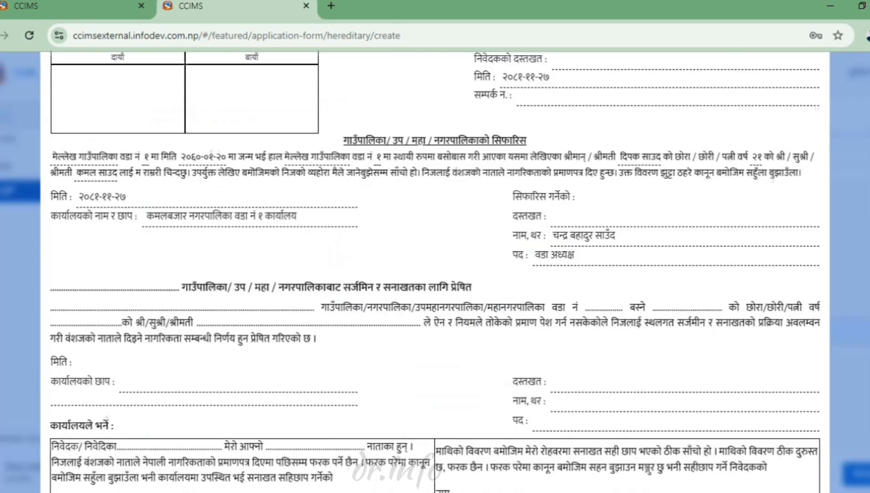
{"action": "scroll", "coordinate": [593, 192], "scroll_direction": "down", "scroll_amount": 4}
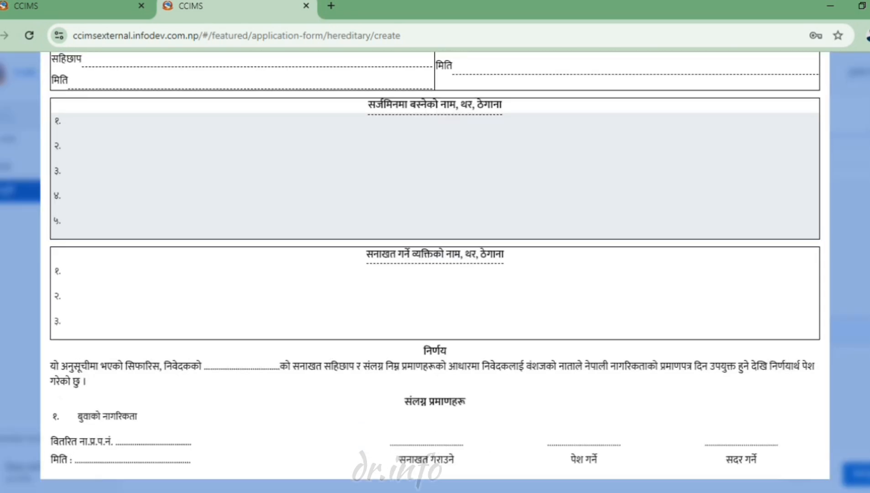
{"action": "scroll", "coordinate": [435, 271], "scroll_direction": "up", "scroll_amount": 1}
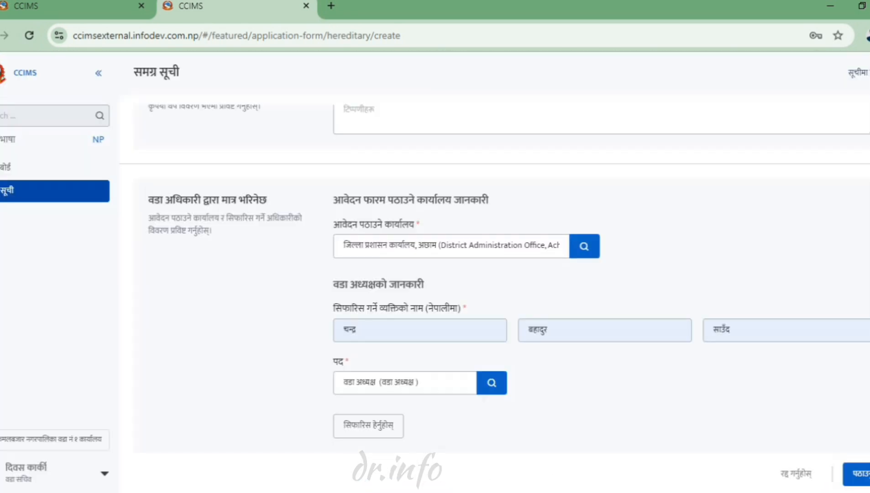
{"action": "left_click", "coordinate": [368, 426]}
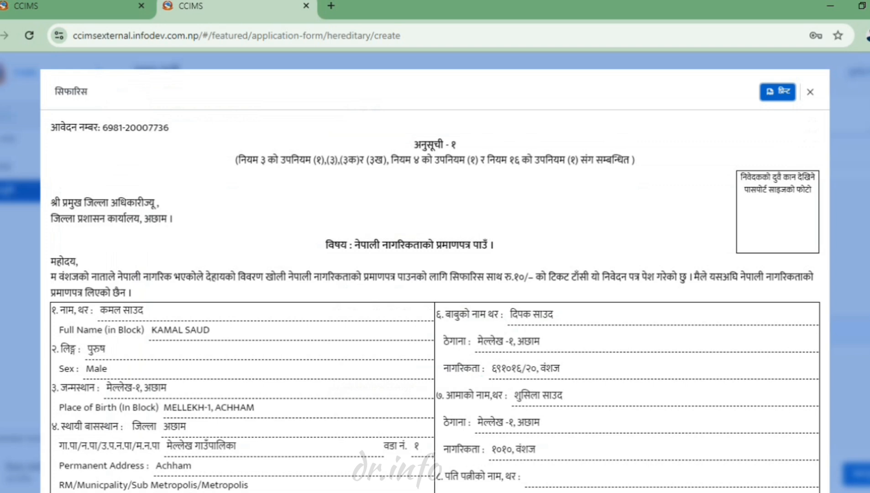
- Print the recommendation letter and close the duplicate CCIMS tab
{"action": "left_click", "coordinate": [777, 92]}
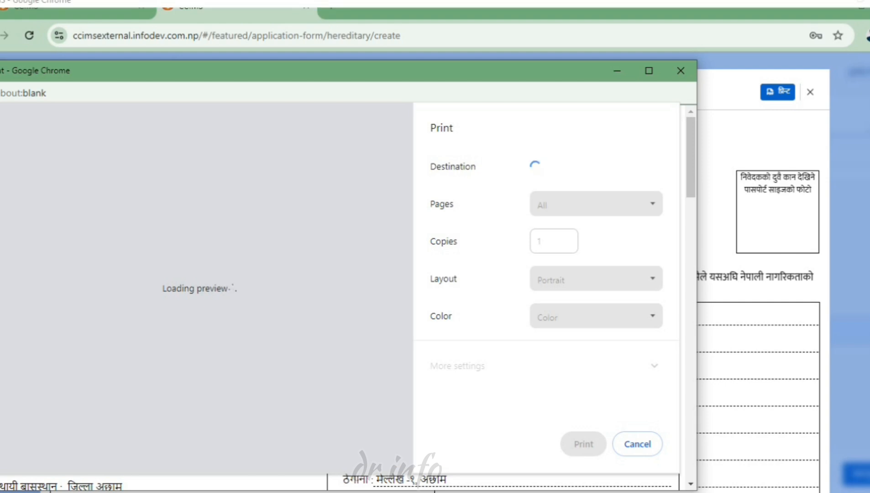
{"action": "key", "text": "super+Down"}
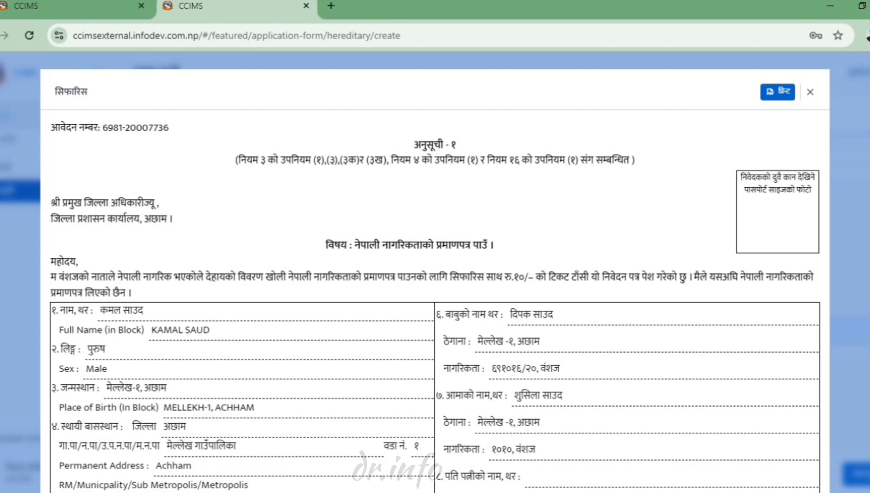
{"action": "key", "text": "ctrl+w"}
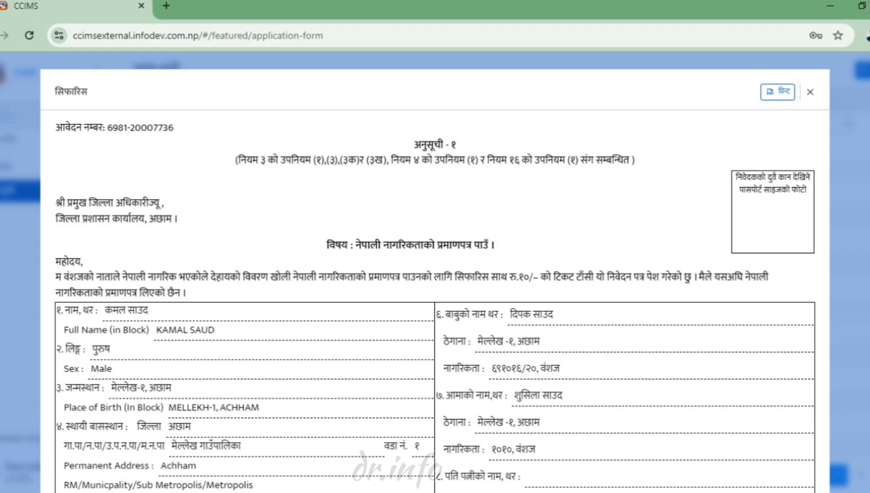
- Open the newest application's details and forward it to District Administration Office, Achham
{"action": "key", "text": "Escape"}
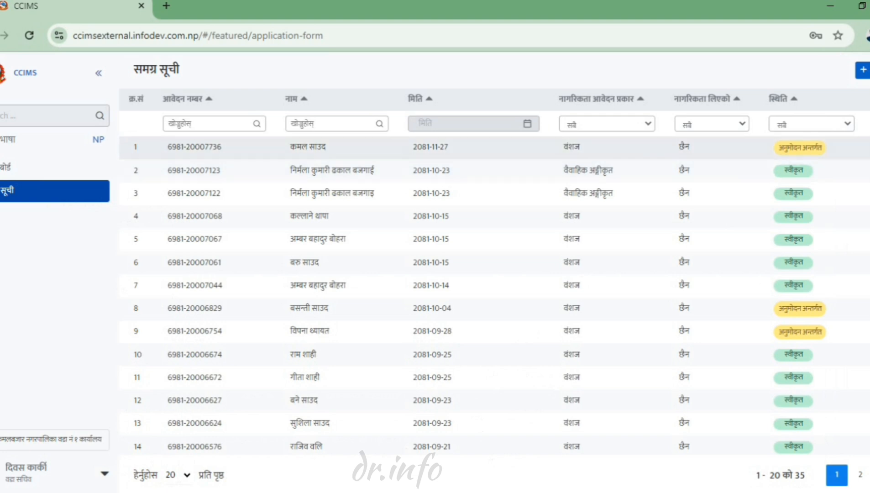
{"action": "left_click", "coordinate": [869, 148]}
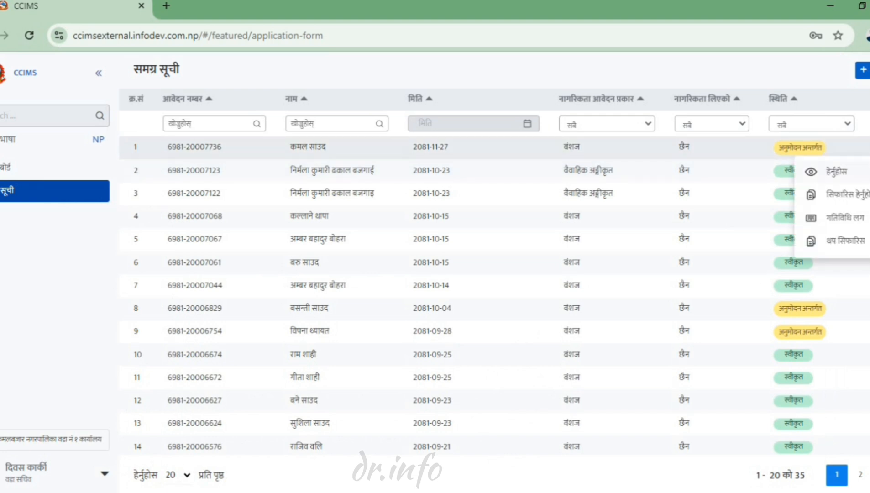
{"action": "left_click", "coordinate": [836, 172]}
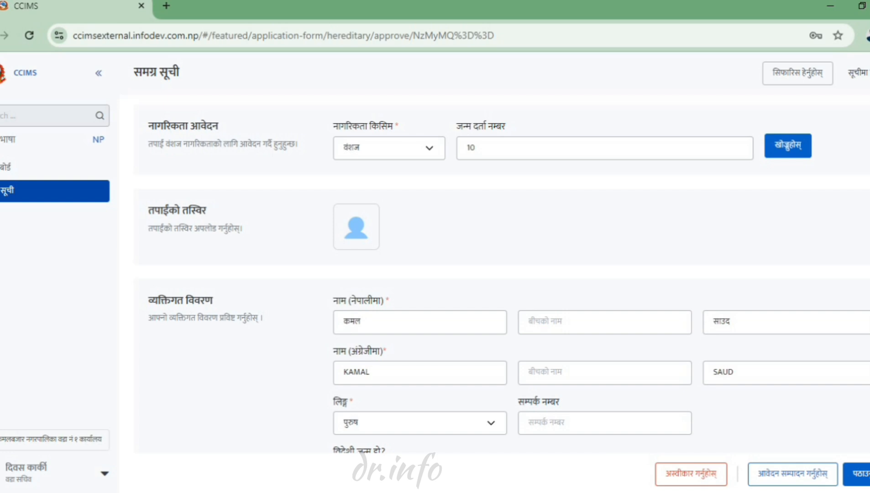
{"action": "scroll", "coordinate": [508, 279], "scroll_direction": "down", "scroll_amount": 15}
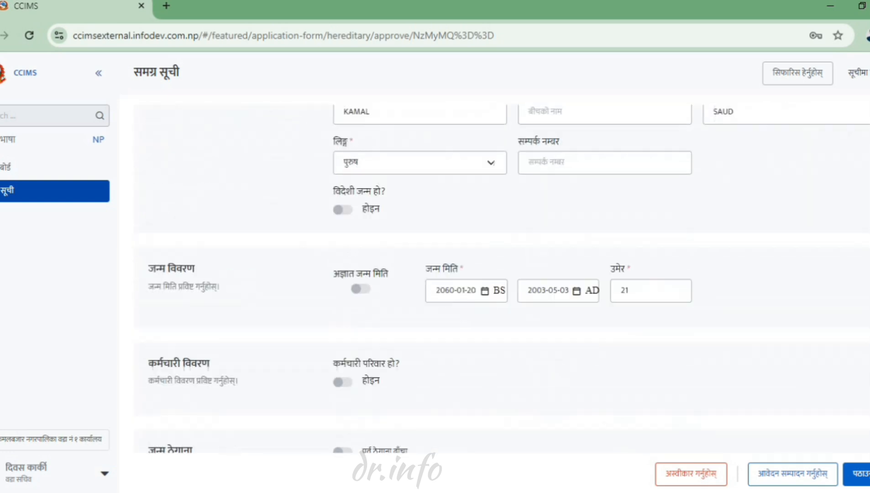
{"action": "scroll", "coordinate": [509, 279], "scroll_direction": "down", "scroll_amount": 15}
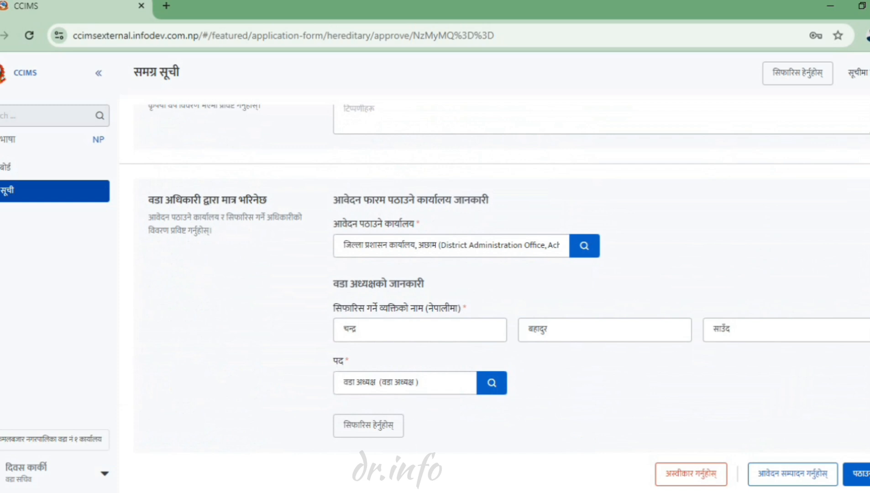
{"action": "left_click", "coordinate": [858, 474]}
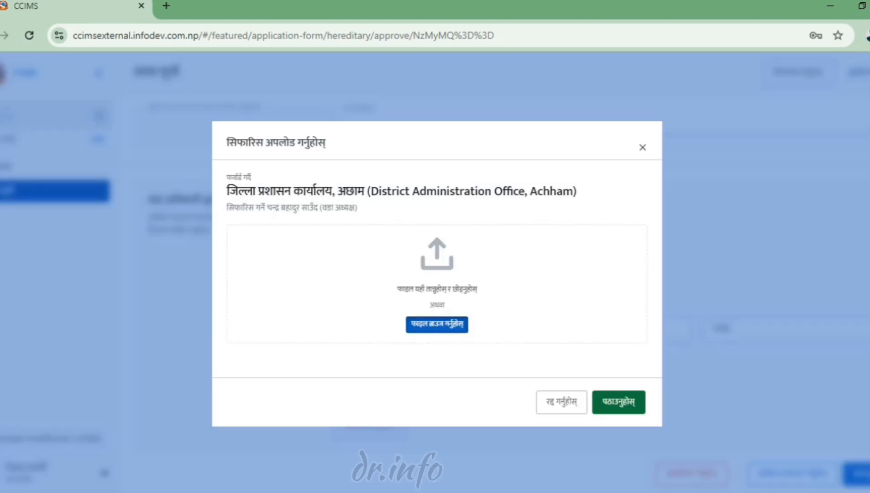
- Attach prtilipi.pdf from Downloads as the signed recommendation and check its preview
{"action": "left_click", "coordinate": [437, 324]}
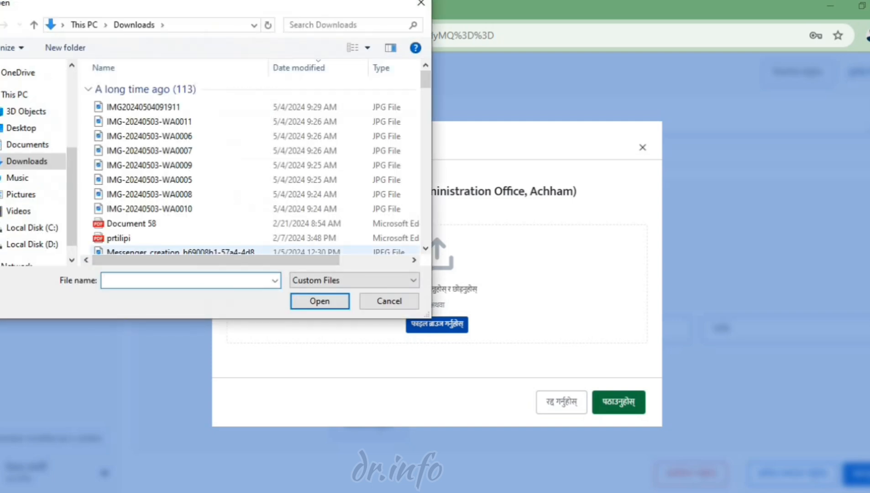
{"action": "scroll", "coordinate": [255, 167], "scroll_direction": "down", "scroll_amount": 1}
{"action": "scroll", "coordinate": [183, 160], "scroll_direction": "down", "scroll_amount": 1}
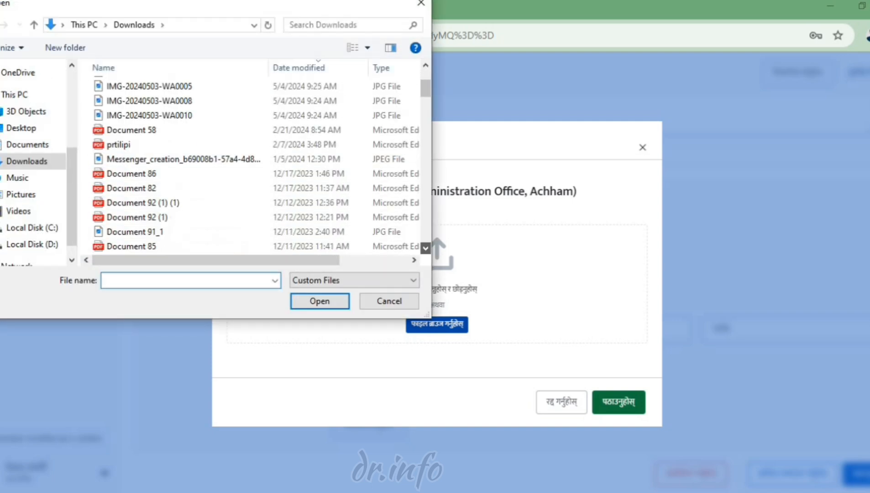
{"action": "left_click", "coordinate": [182, 144]}
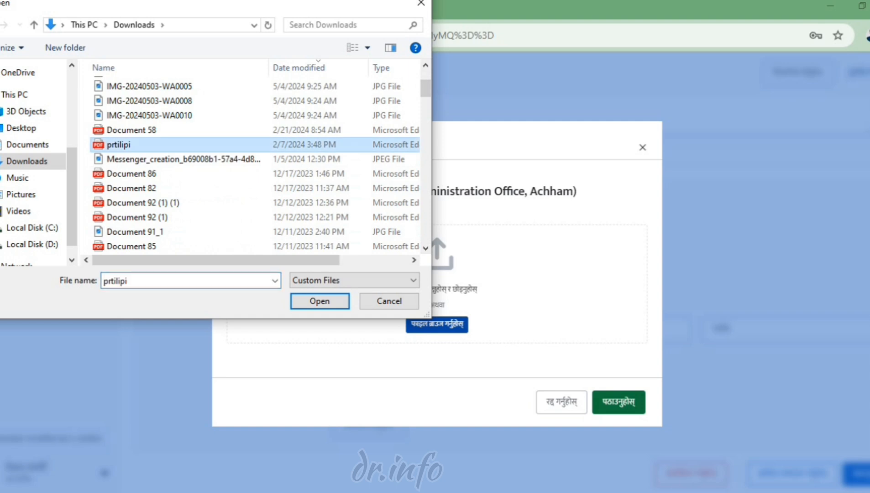
{"action": "left_click", "coordinate": [319, 301]}
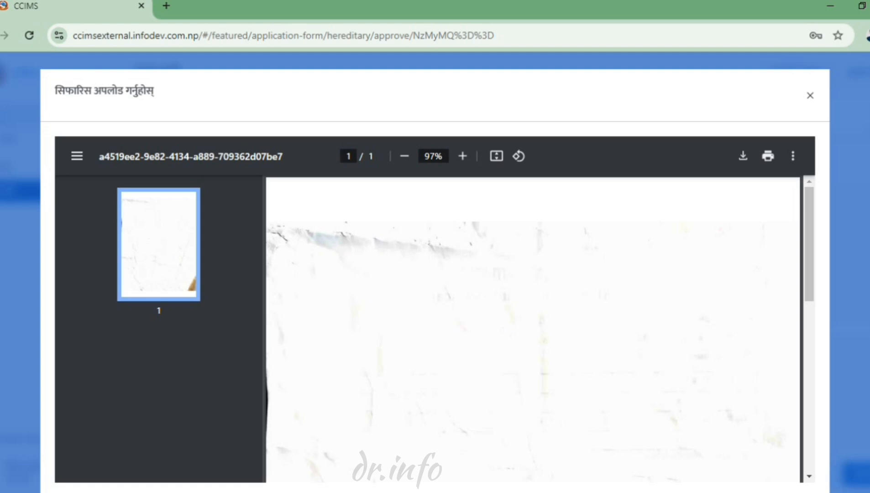
{"action": "left_click", "coordinate": [810, 95]}
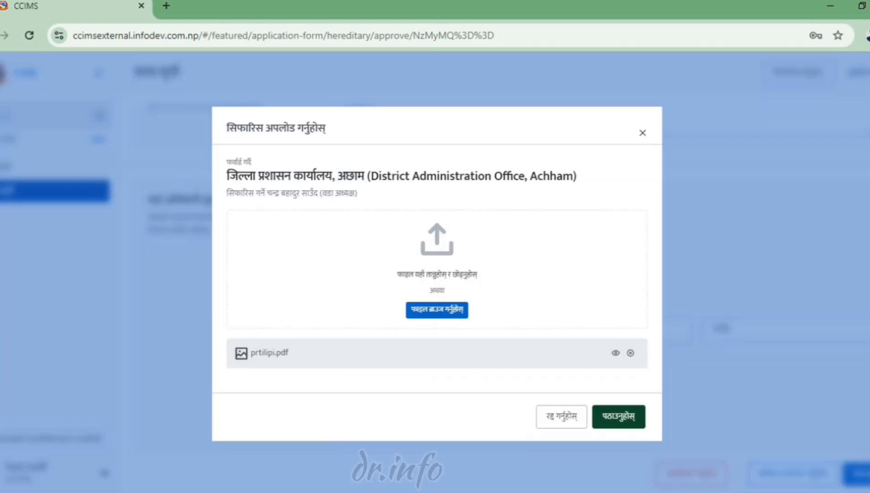